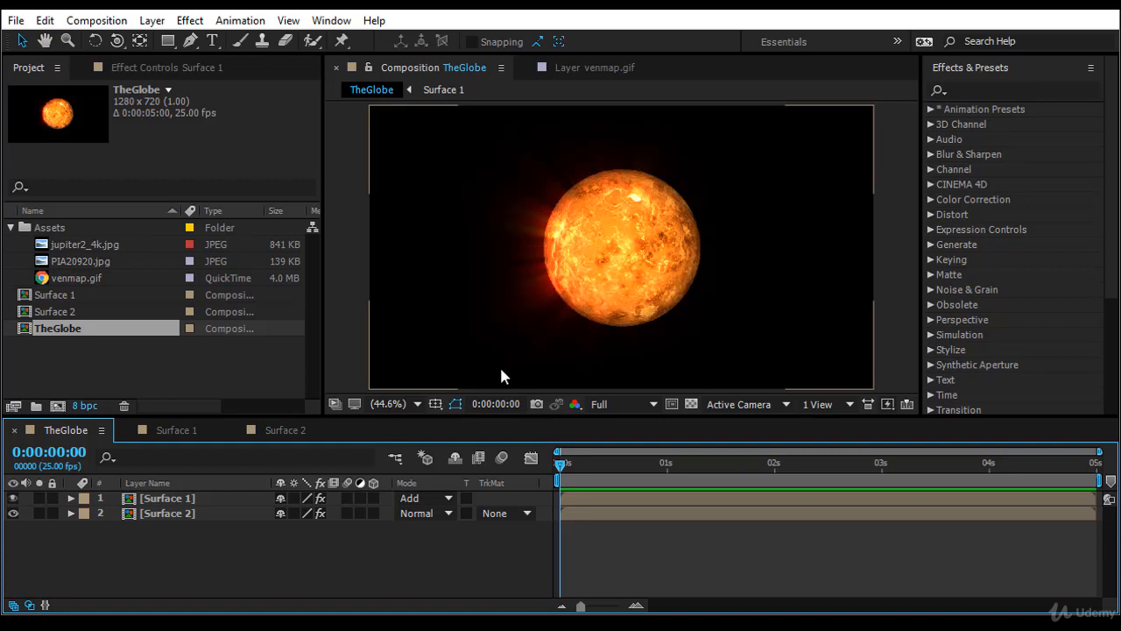
Duplicate the Surface 2 layer in TheGlobe composition
{"action": "left_click", "coordinate": [217, 513]}
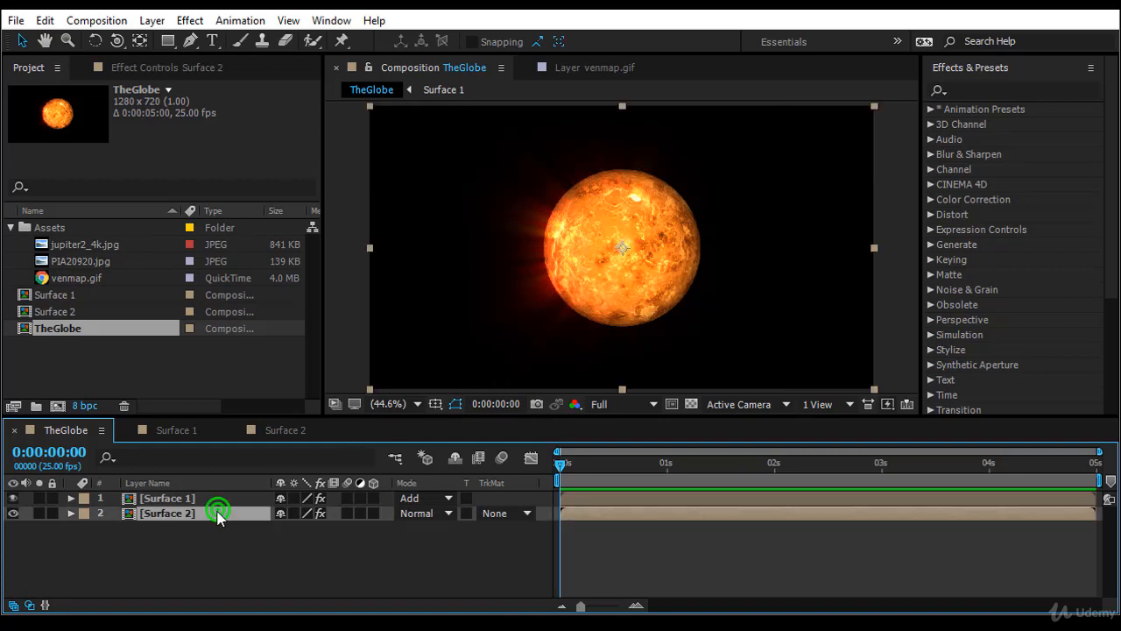
{"action": "key", "text": "ctrl+d"}
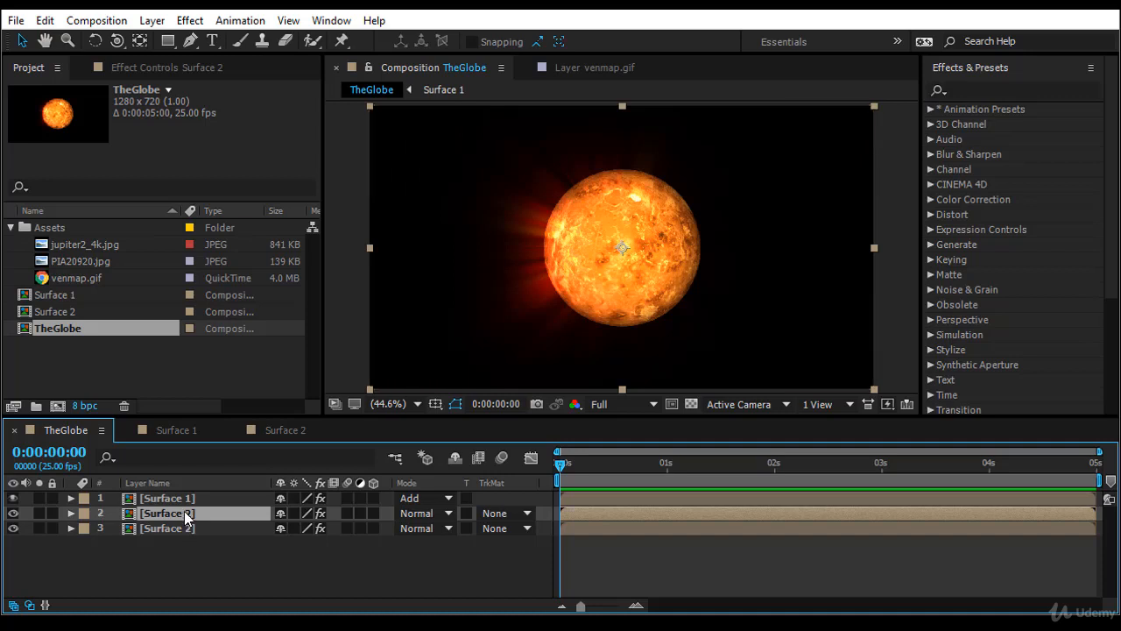
Duplicate the Surface 2 composition in the project and replace the source of the lowest Surface 2 layer with the copy
{"action": "left_click", "coordinate": [95, 362]}
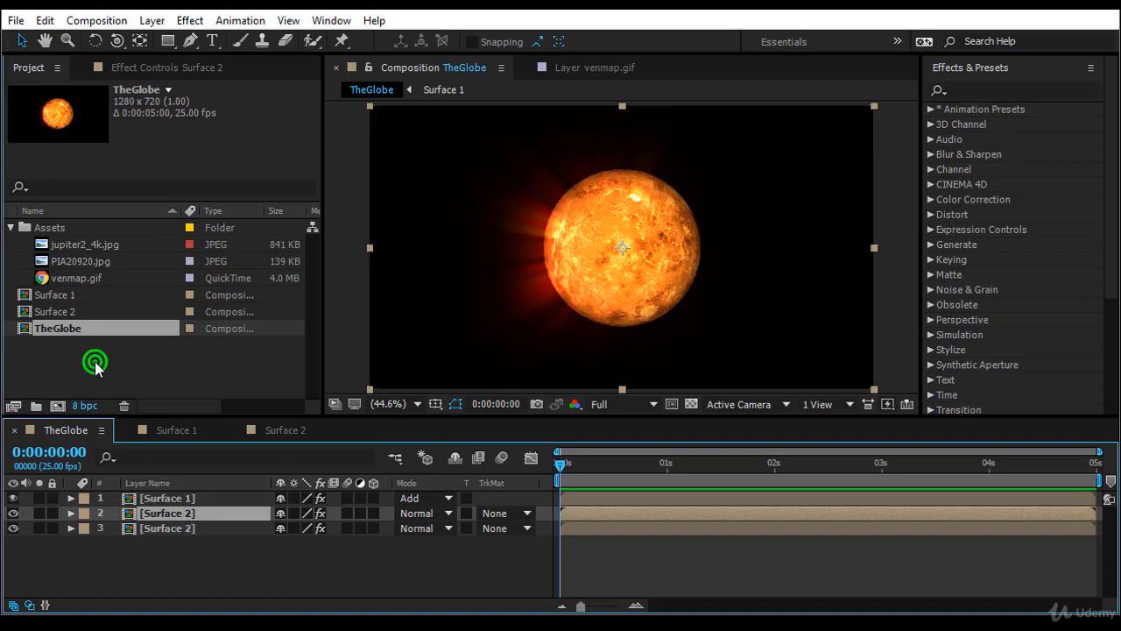
{"action": "left_click", "coordinate": [80, 312]}
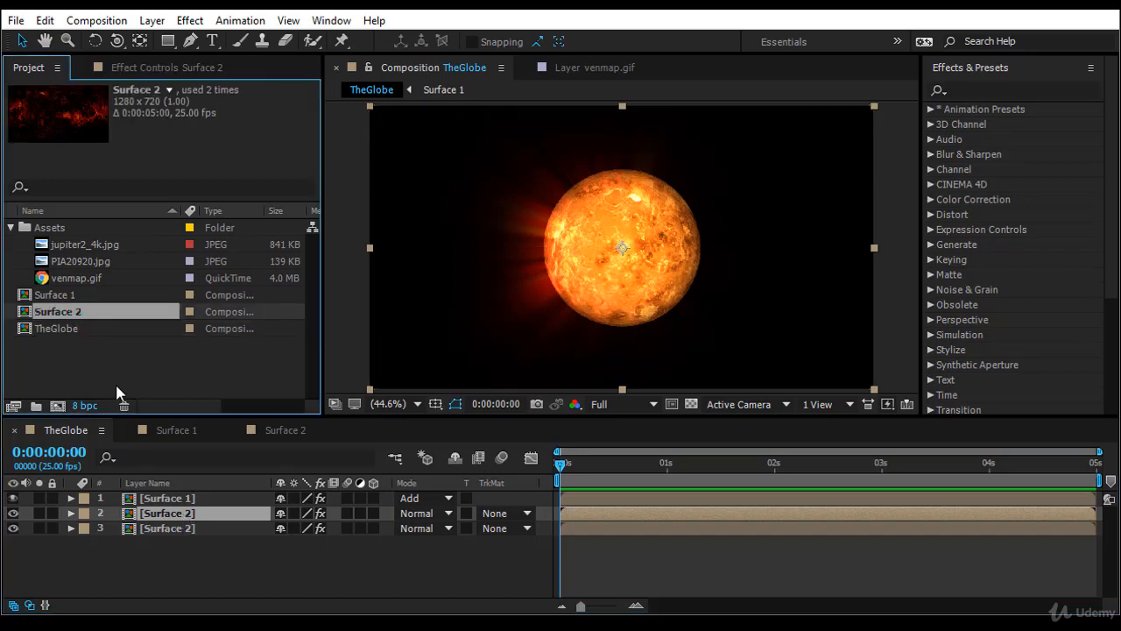
{"action": "key", "text": "ctrl+d"}
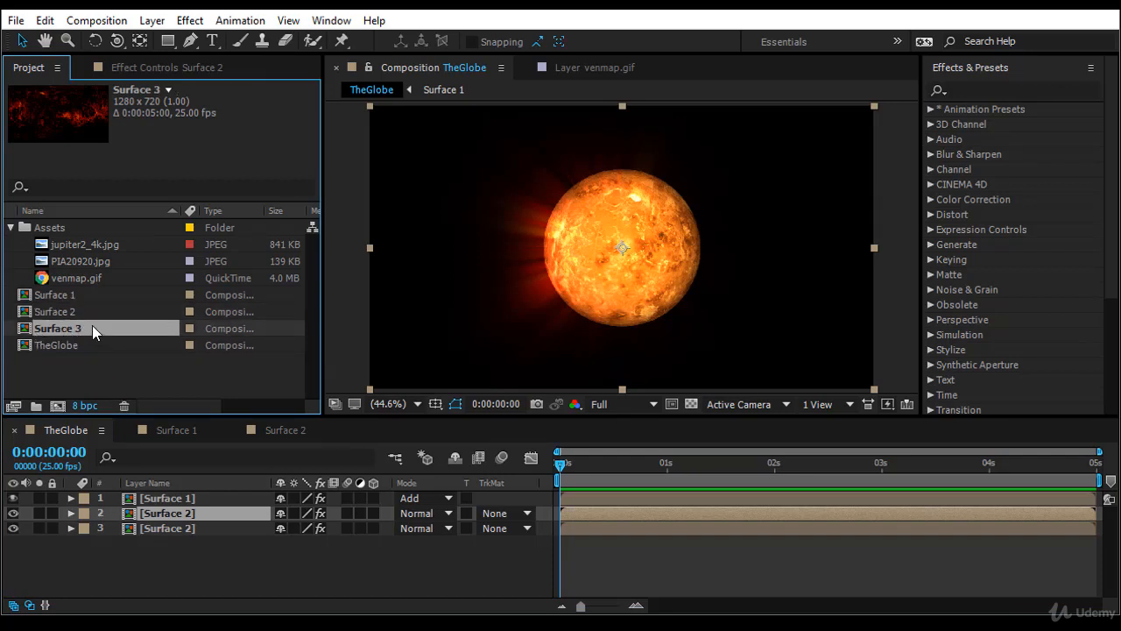
{"action": "left_click", "coordinate": [167, 528]}
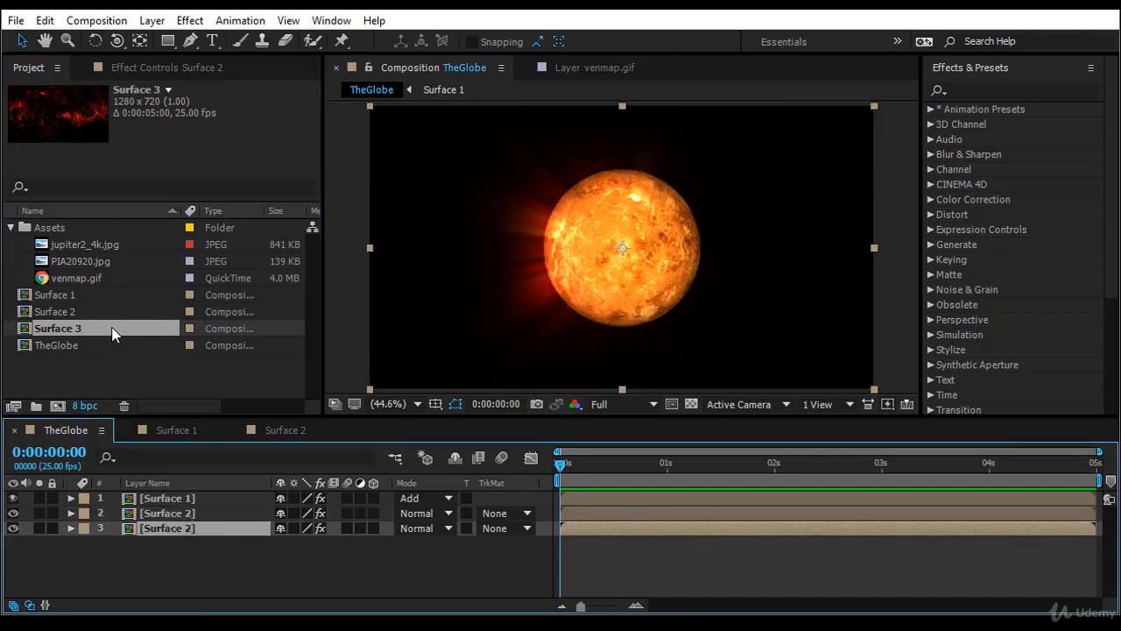
{"action": "left_click_drag", "start_coordinate": [111, 330], "coordinate": [177, 525]}
Open the Surface 3 composition and delete its venmap.gif layer
{"action": "double_click", "coordinate": [197, 529]}
{"action": "left_click", "coordinate": [175, 499]}
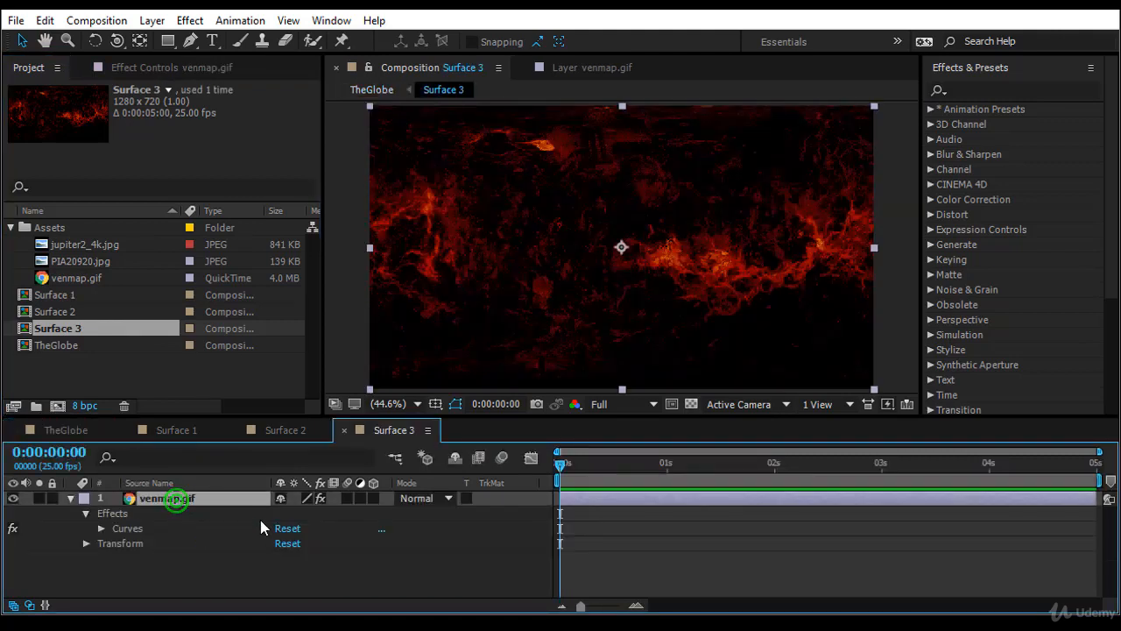
{"action": "key", "text": "Delete"}
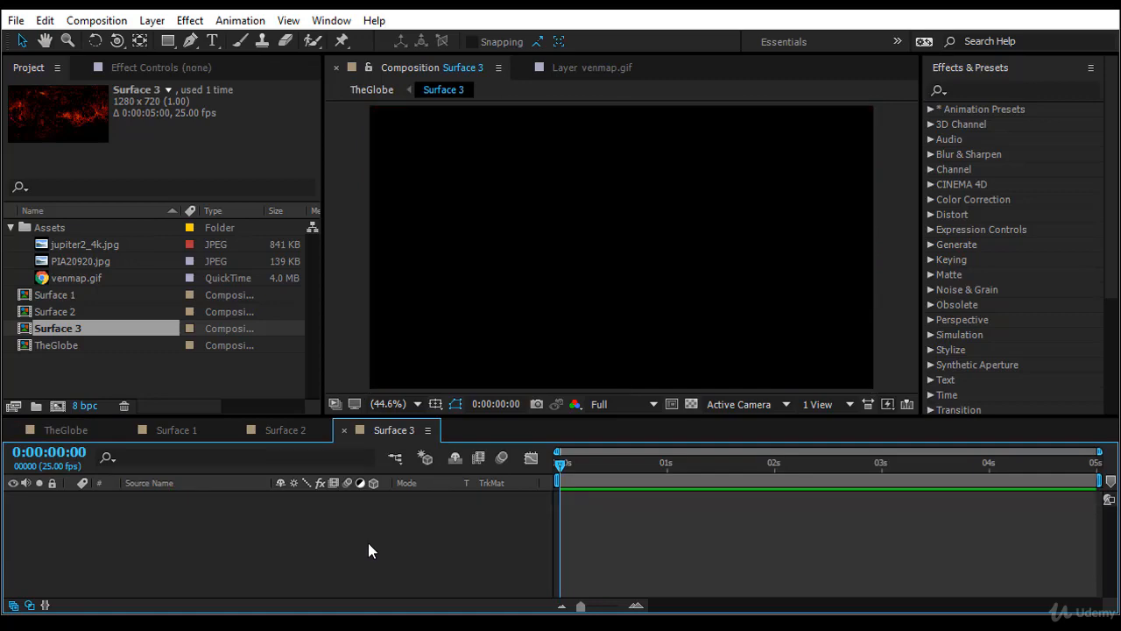
Add a yellow 1280 x 720 px solid layer to the Surface 3 composition
{"action": "left_click", "coordinate": [152, 20]}
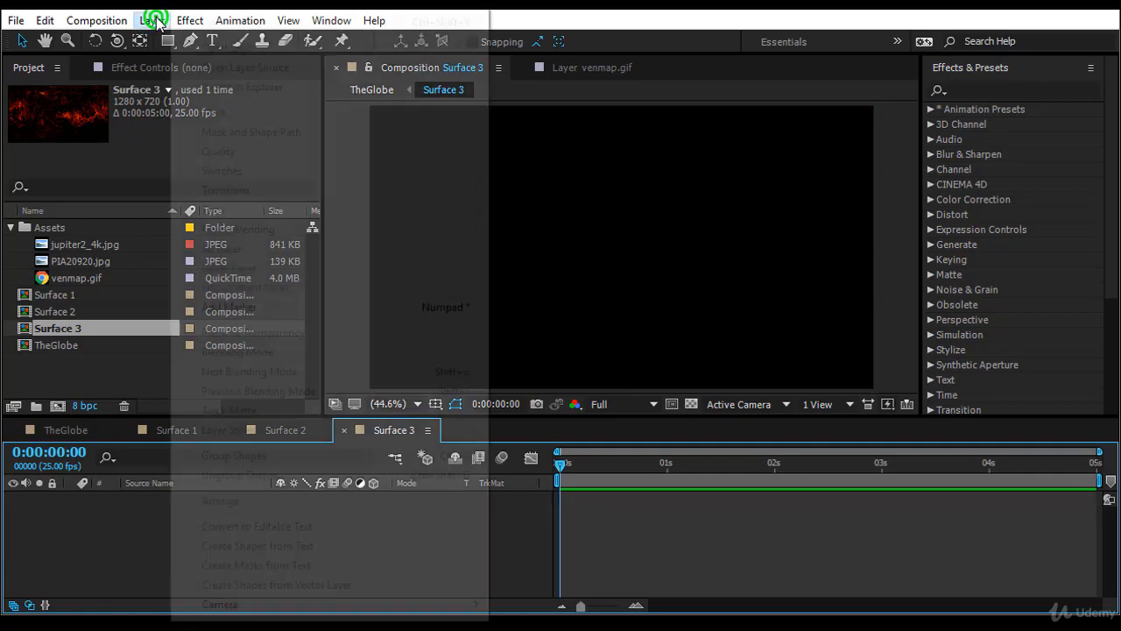
{"action": "mouse_move", "coordinate": [420, 12]}
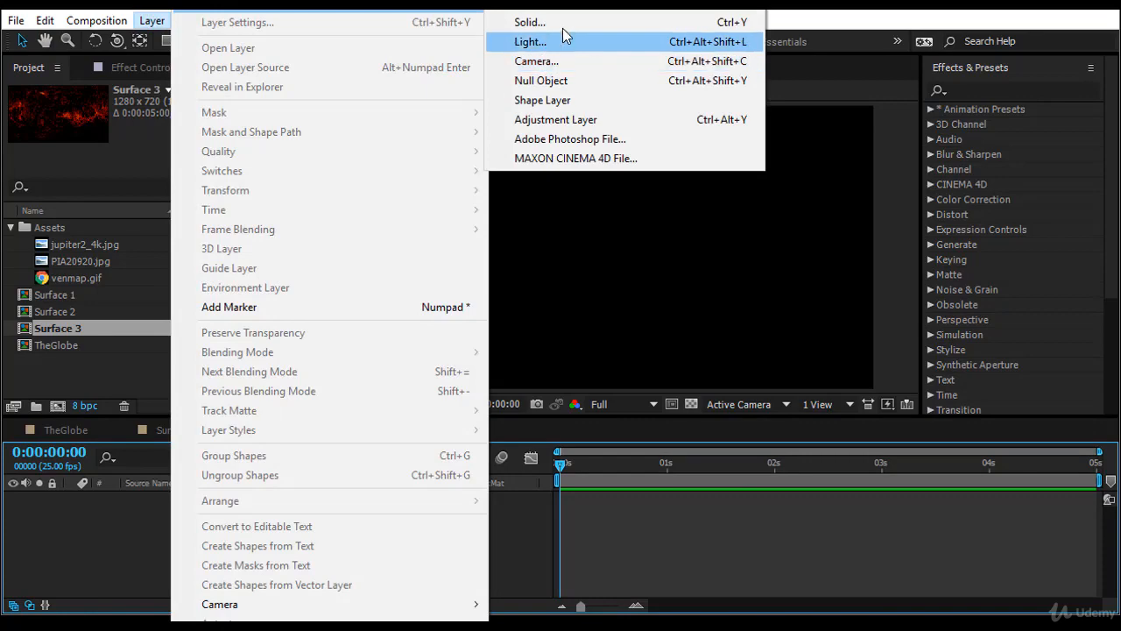
{"action": "left_click", "coordinate": [560, 23]}
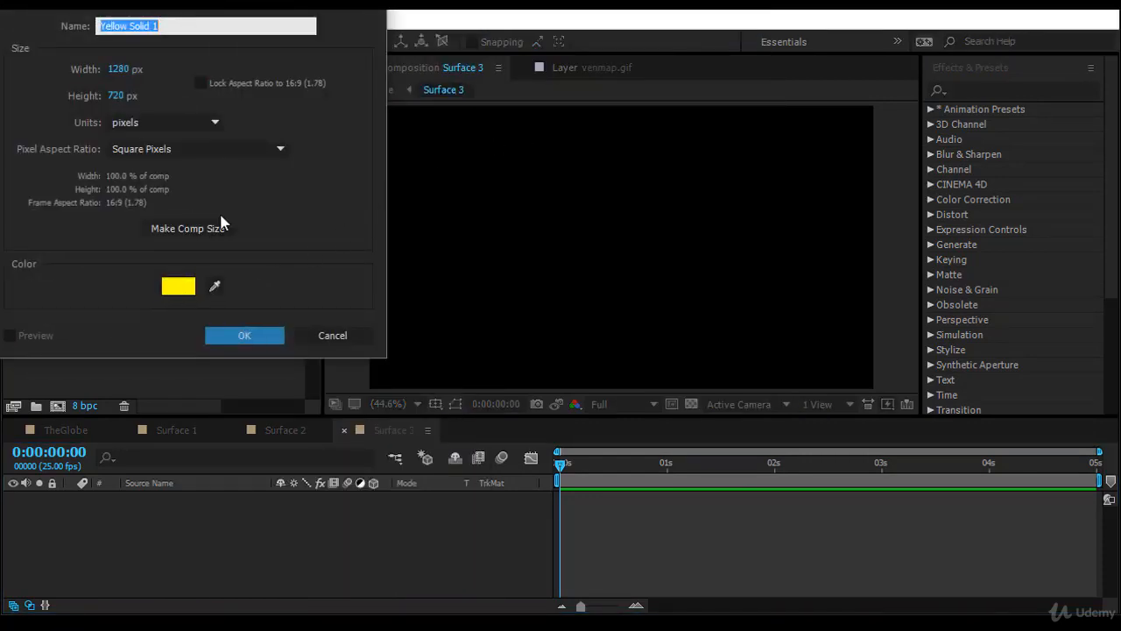
{"action": "left_click", "coordinate": [240, 337]}
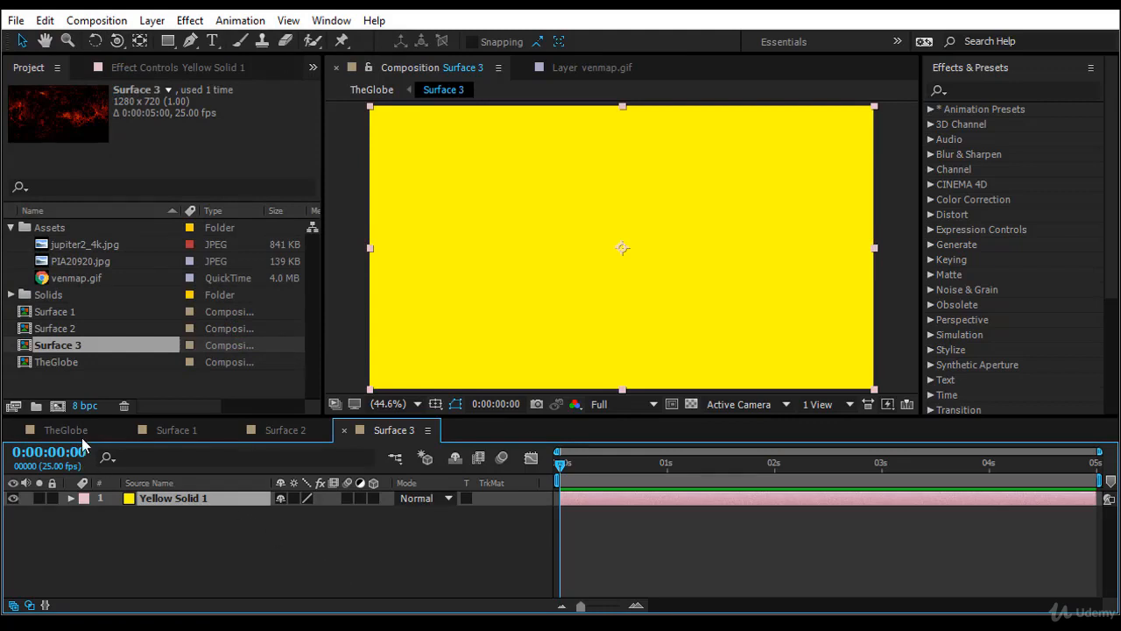
In TheGlobe, disable CC Radial Fast Blur on the Surface 3 layer and hide the Surface 1 and Surface 2 layers
{"action": "left_click", "coordinate": [84, 428]}
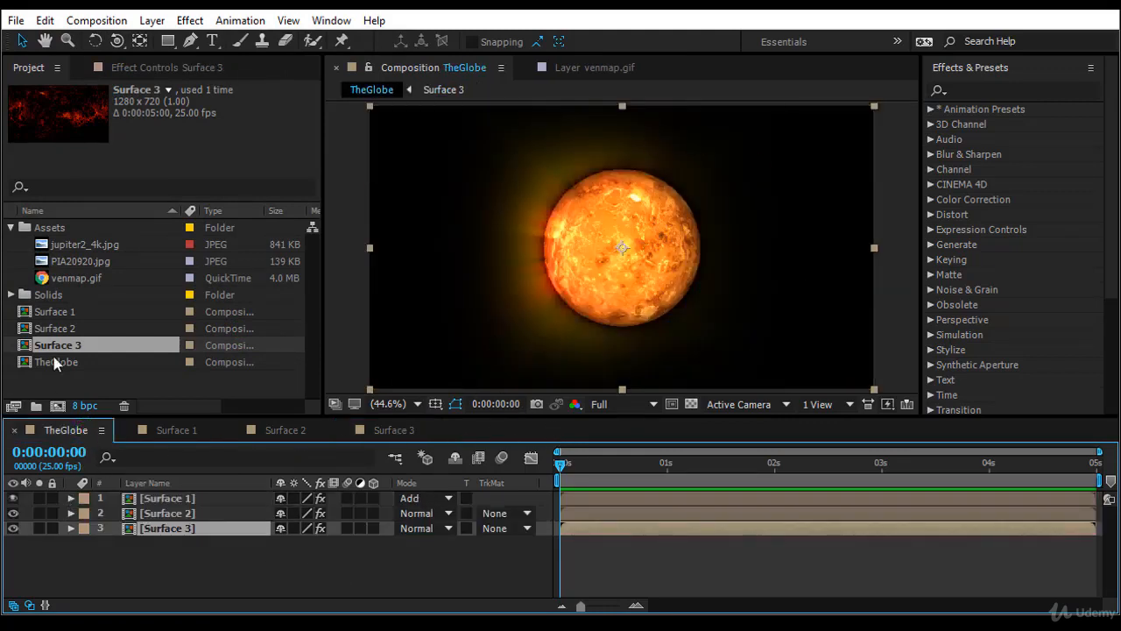
{"action": "left_click", "coordinate": [204, 68]}
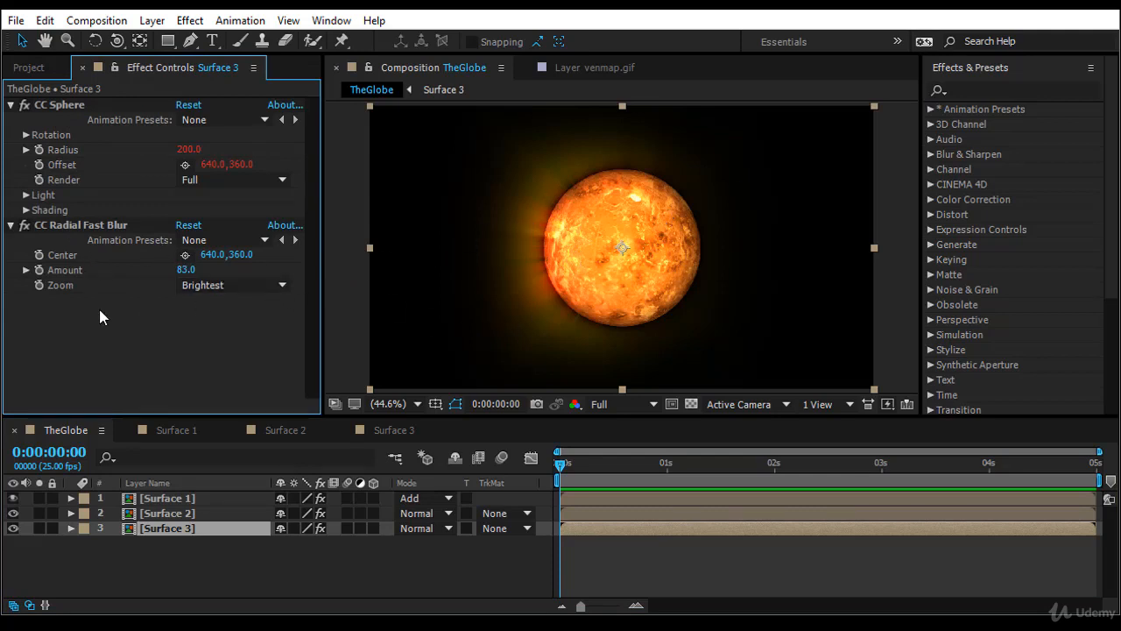
{"action": "left_click", "coordinate": [24, 225]}
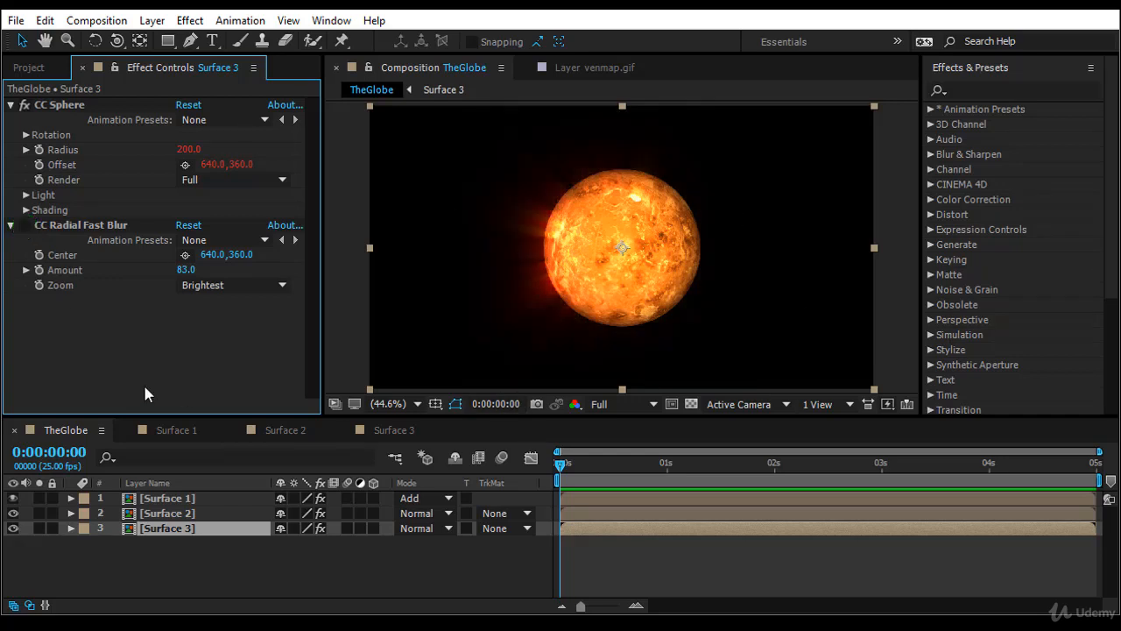
{"action": "left_click", "coordinate": [10, 497]}
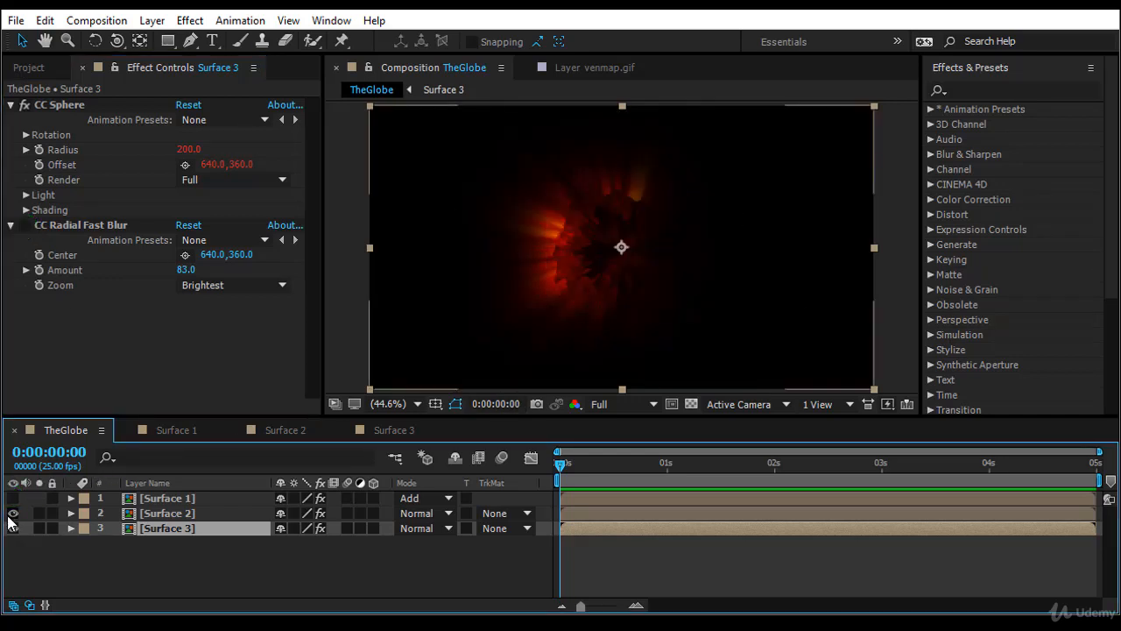
{"action": "left_click", "coordinate": [12, 513]}
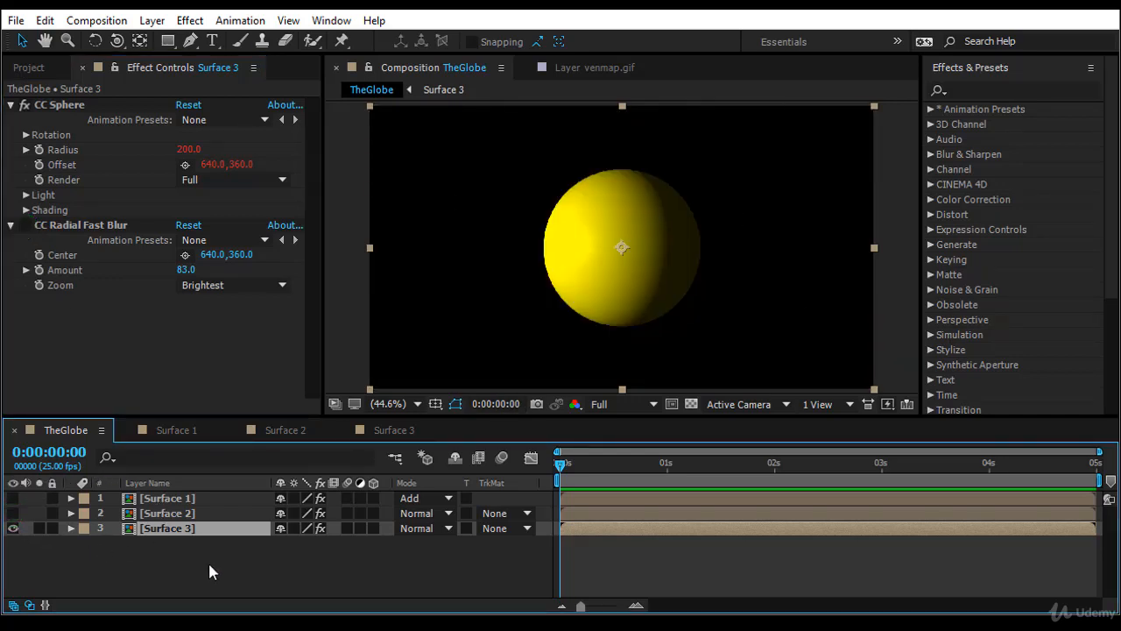
Search the effects for "displ" and apply Turbulent Displace to the Surface 3 layer
{"action": "left_click", "coordinate": [1005, 88]}
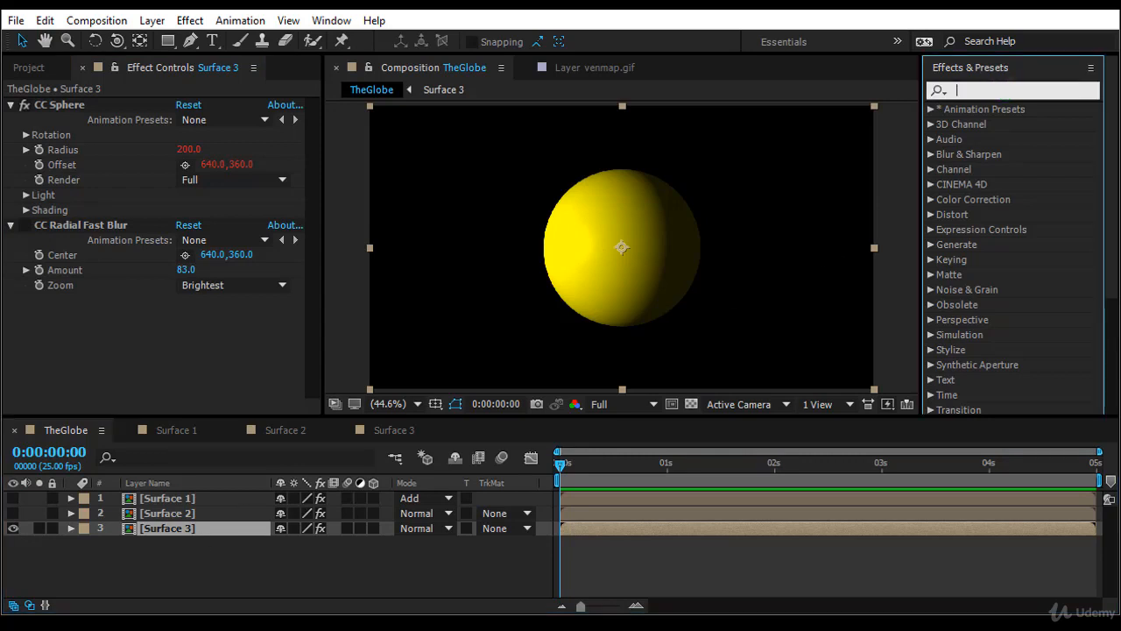
{"action": "type", "text": "displ"}
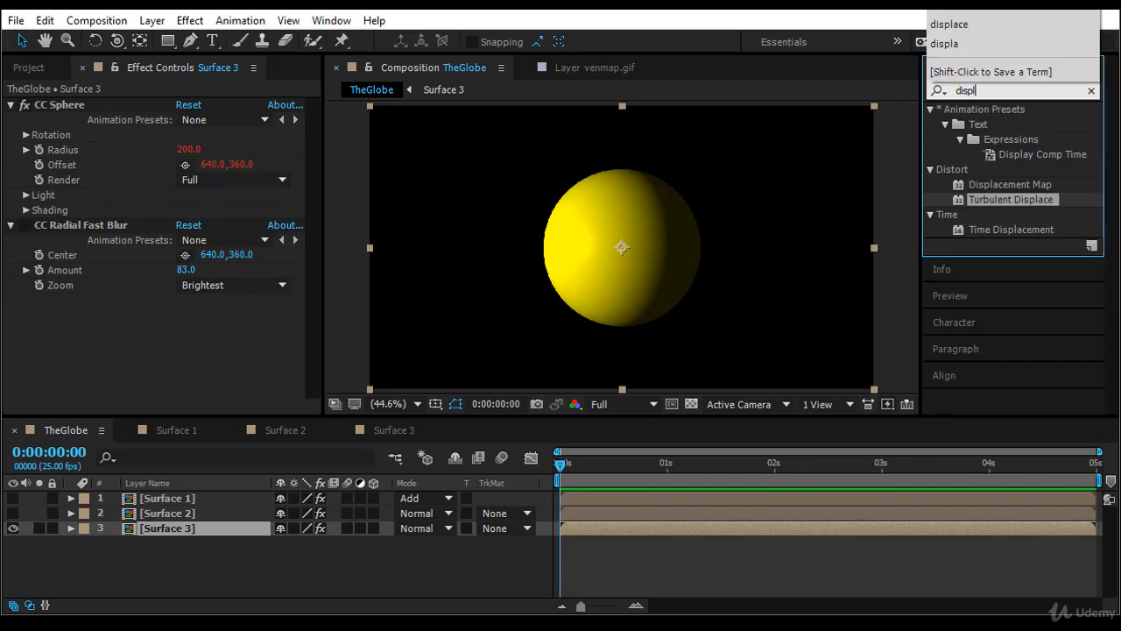
{"action": "left_click", "coordinate": [989, 201]}
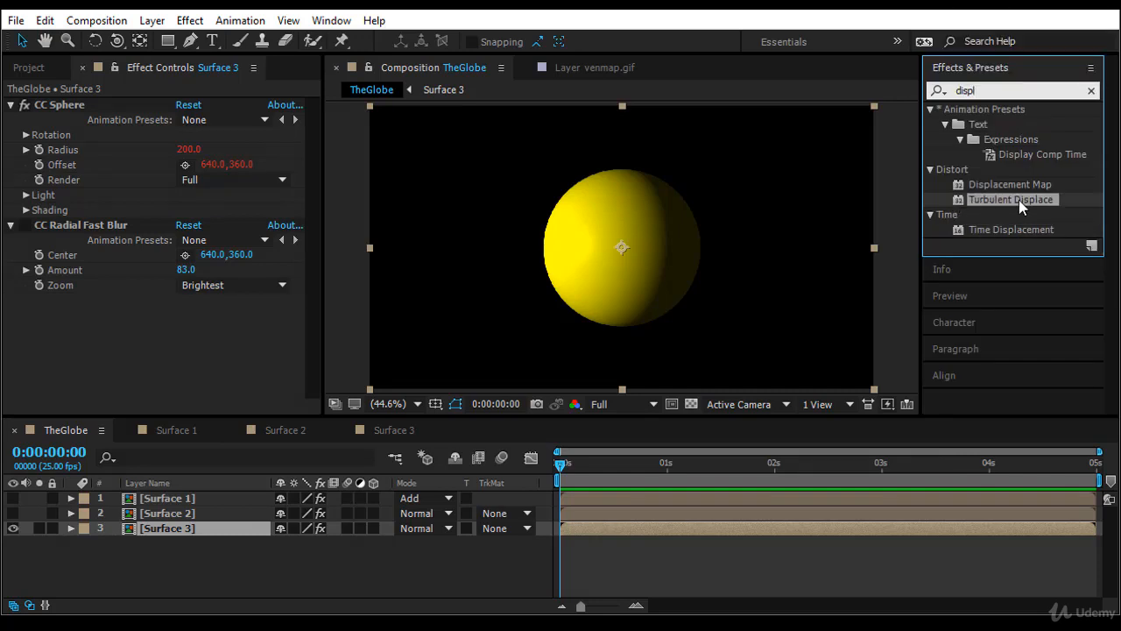
{"action": "left_click_drag", "start_coordinate": [1019, 200], "coordinate": [221, 545]}
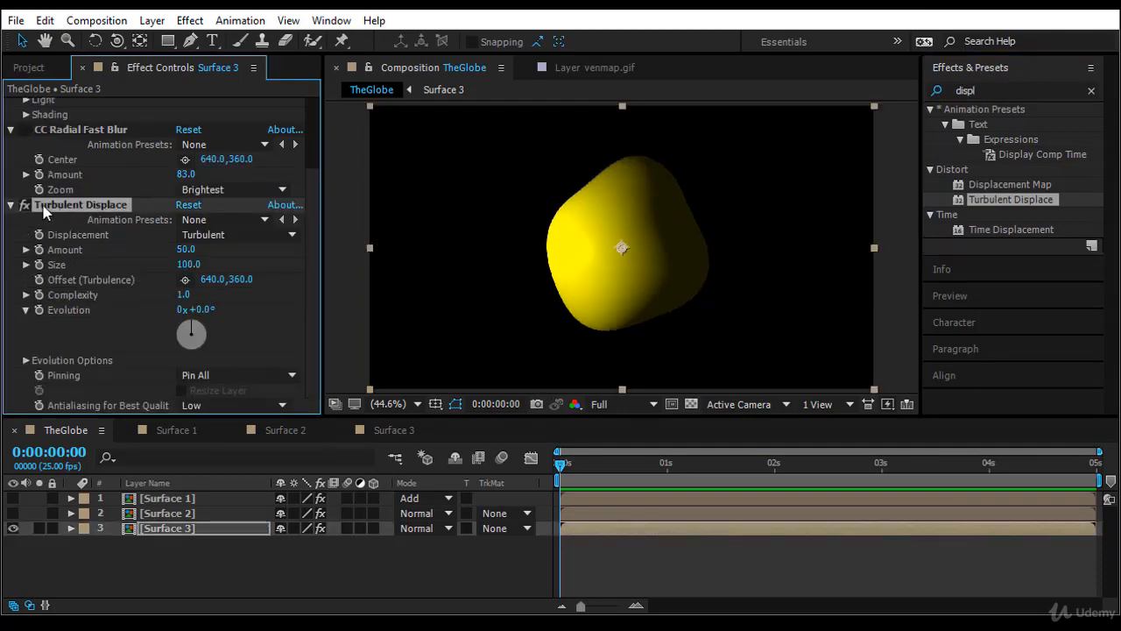
Try the Bulge, Twist and Cross Displacement types in Turbulent Displace, and set Displacement back to Turbulent
{"action": "left_click", "coordinate": [213, 234]}
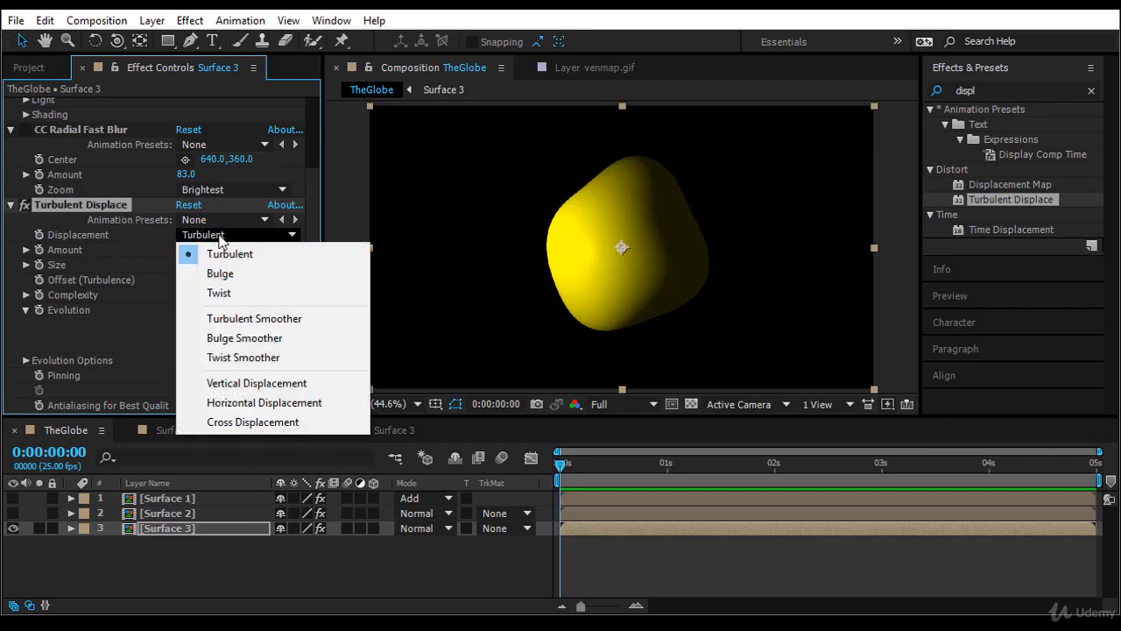
{"action": "left_click", "coordinate": [219, 272]}
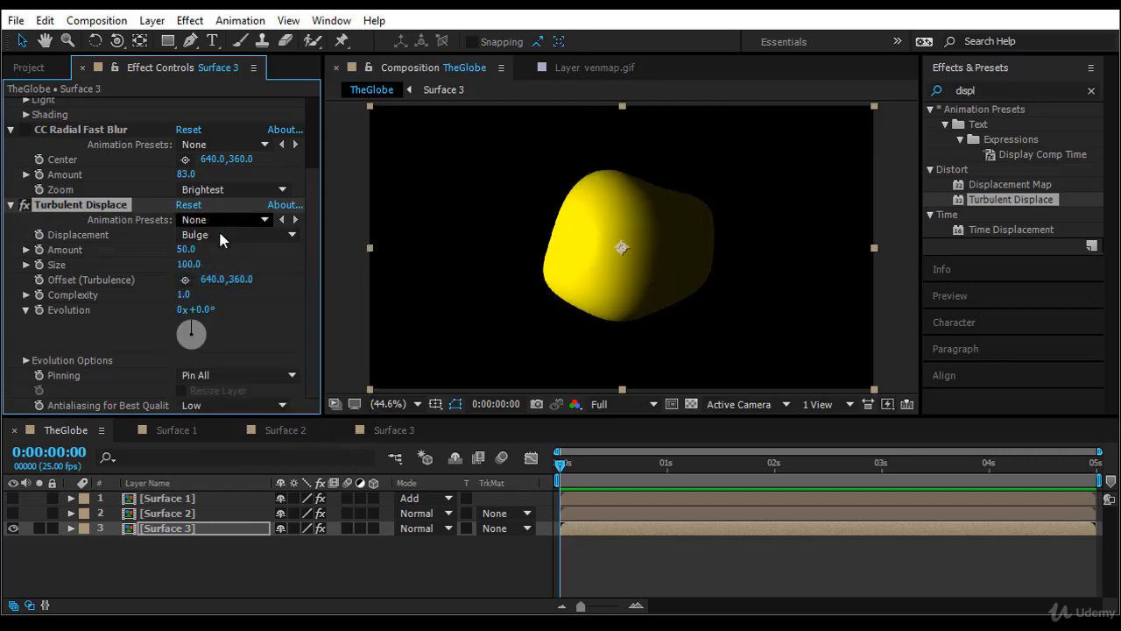
{"action": "left_click", "coordinate": [219, 231]}
{"action": "left_click", "coordinate": [219, 292]}
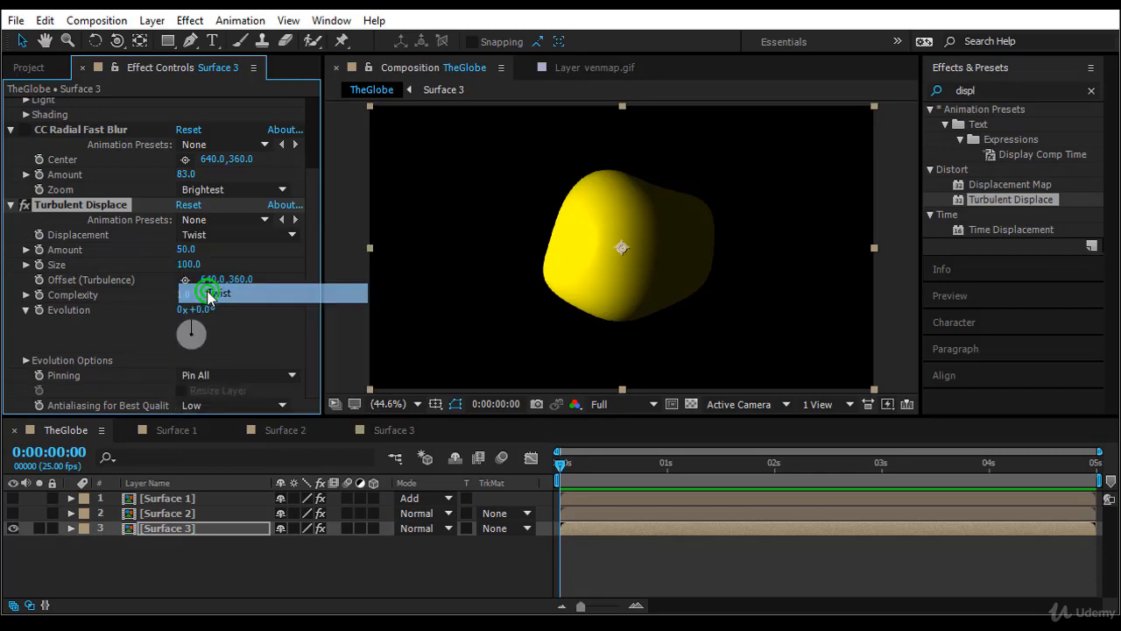
{"action": "left_click", "coordinate": [218, 233]}
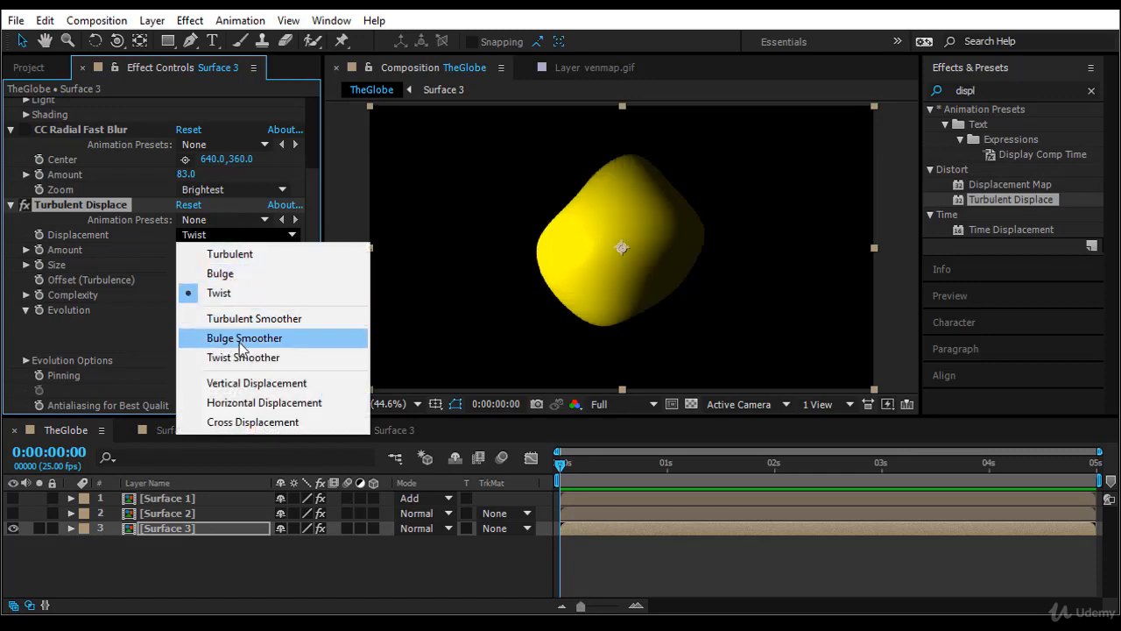
{"action": "left_click", "coordinate": [252, 422]}
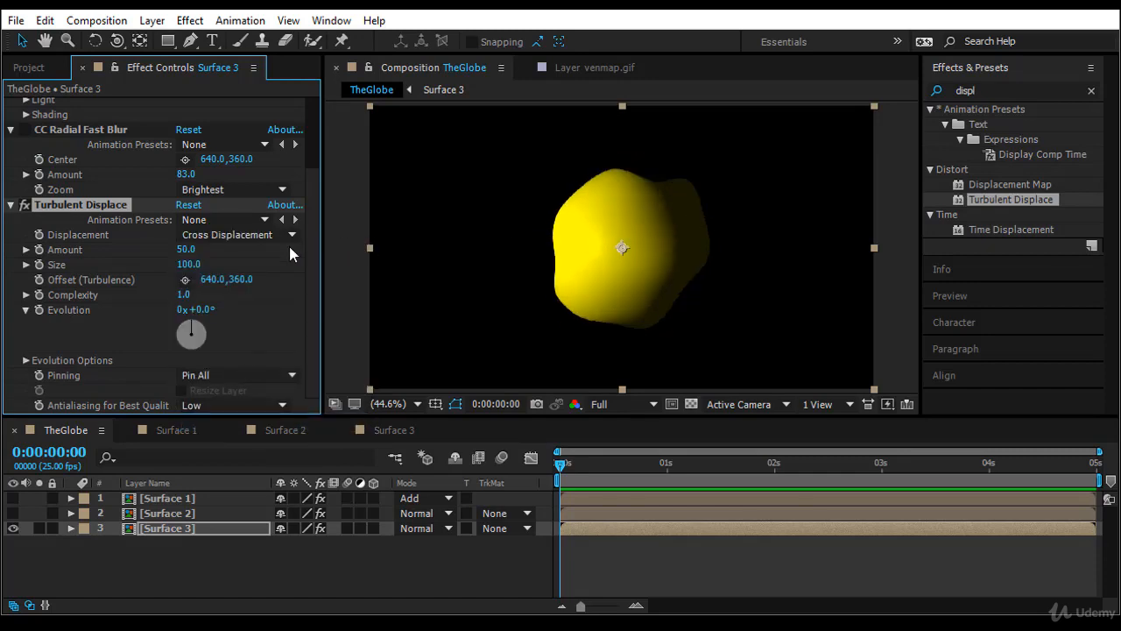
{"action": "left_click", "coordinate": [237, 234]}
{"action": "left_click", "coordinate": [243, 255]}
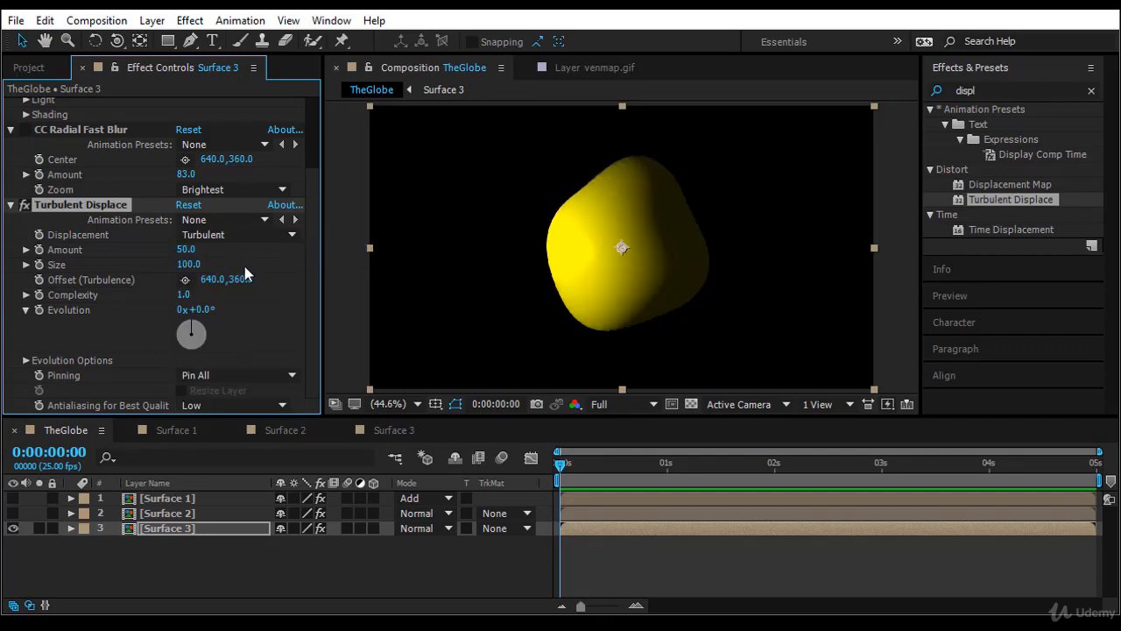
Set the Amount of Turbulent Displace on Surface 3 to 20
{"action": "left_click", "coordinate": [184, 251]}
{"action": "left_click_drag", "start_coordinate": [184, 251], "coordinate": [235, 271]}
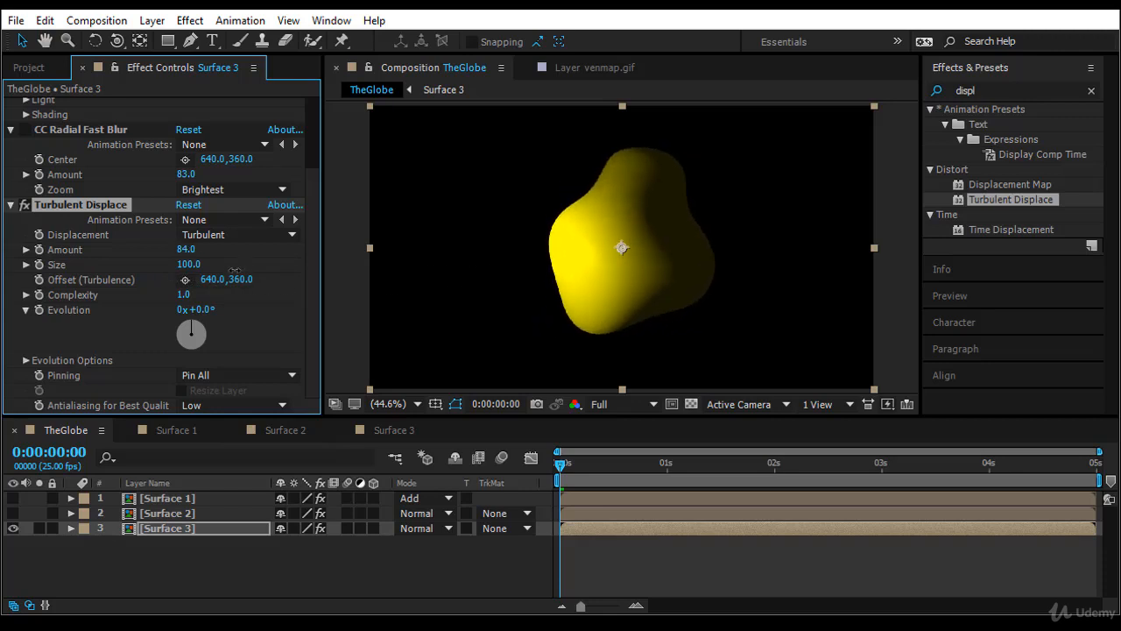
{"action": "left_click", "coordinate": [190, 250]}
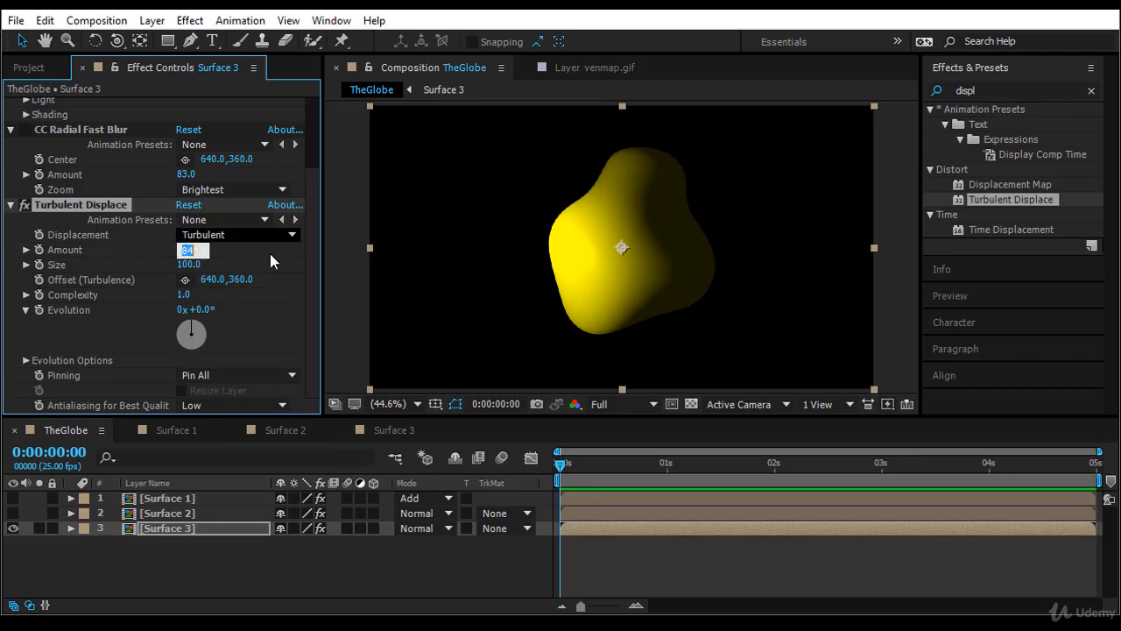
{"action": "type", "text": "20"}
{"action": "key", "text": "Return"}
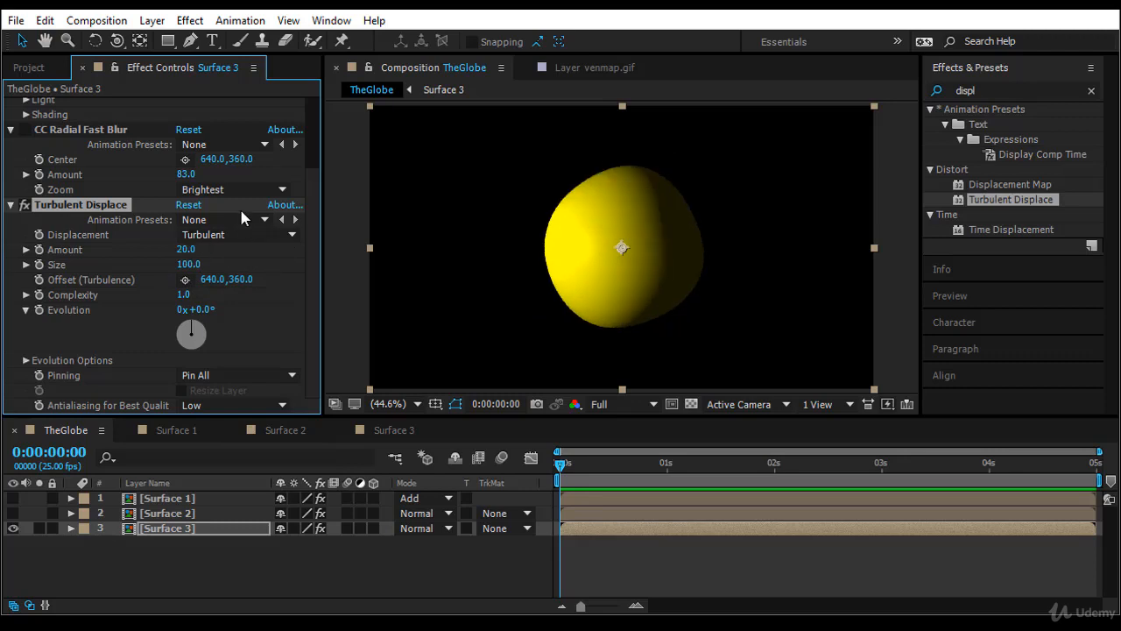
Try Turbulent Displace Size values of 2, 221 and 750 on the yellow sphere
{"action": "left_click_drag", "start_coordinate": [198, 266], "coordinate": [115, 270]}
{"action": "key", "text": "ctrl+z"}
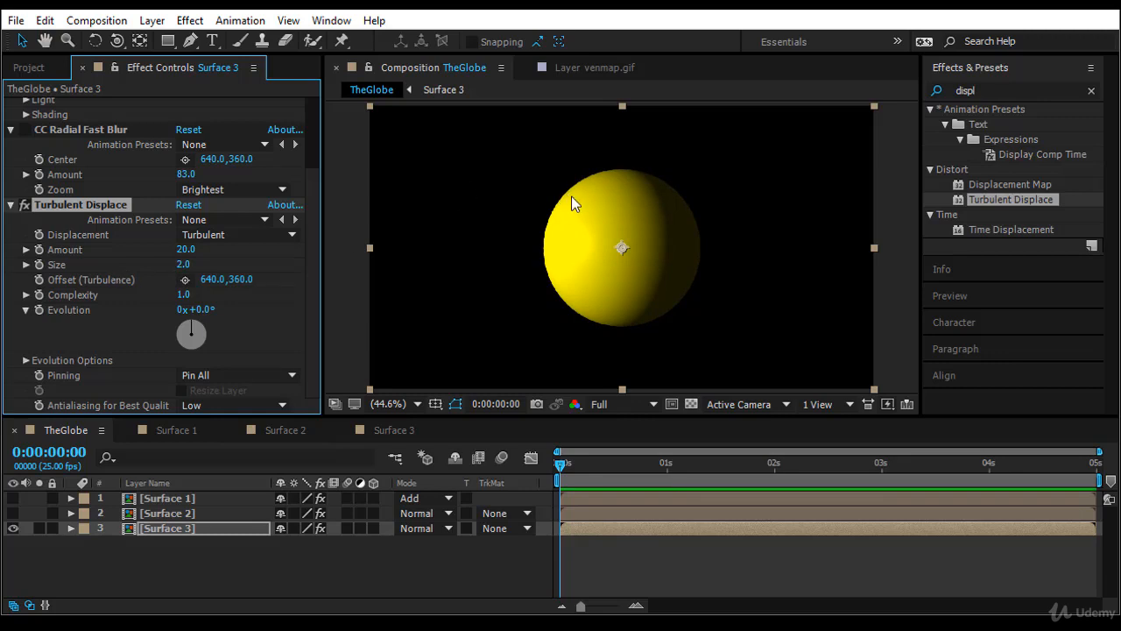
{"action": "left_click_drag", "start_coordinate": [191, 273], "coordinate": [377, 275]}
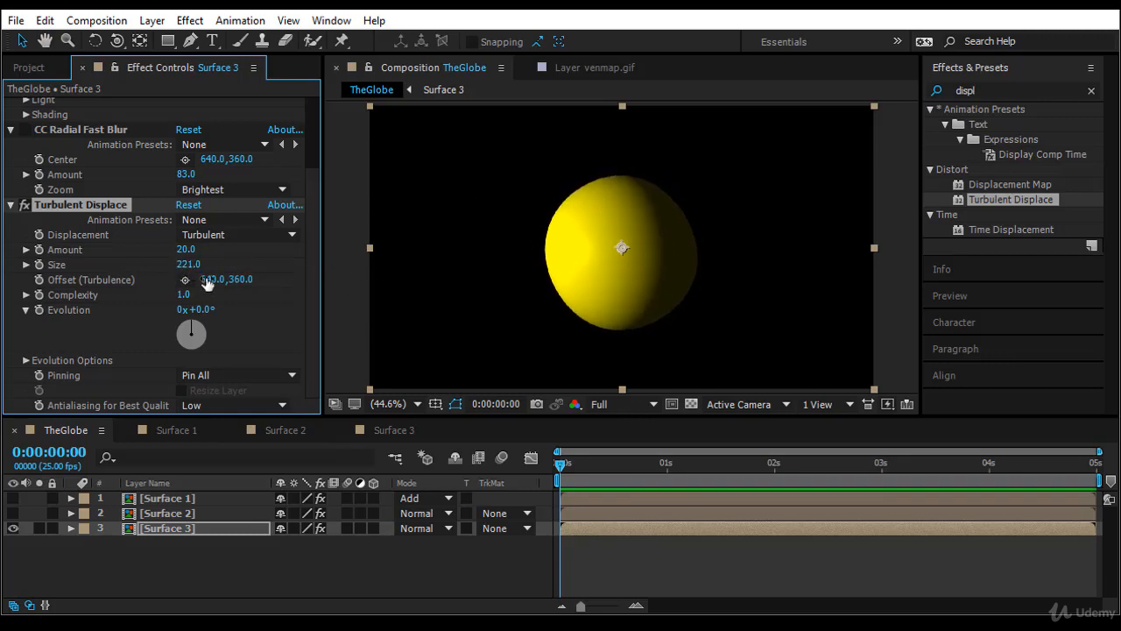
{"action": "left_click_drag", "start_coordinate": [188, 263], "coordinate": [608, 155]}
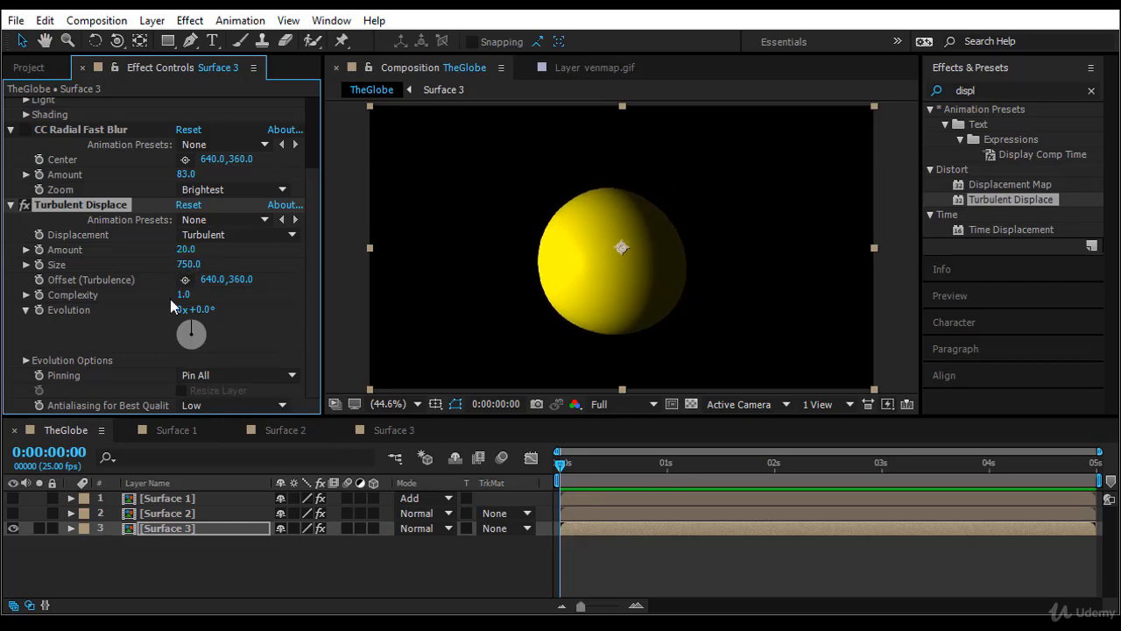
Set the Turbulent Displace Size to 4
{"action": "left_click", "coordinate": [188, 264]}
{"action": "type", "text": "4"}
{"action": "key", "text": "Return"}
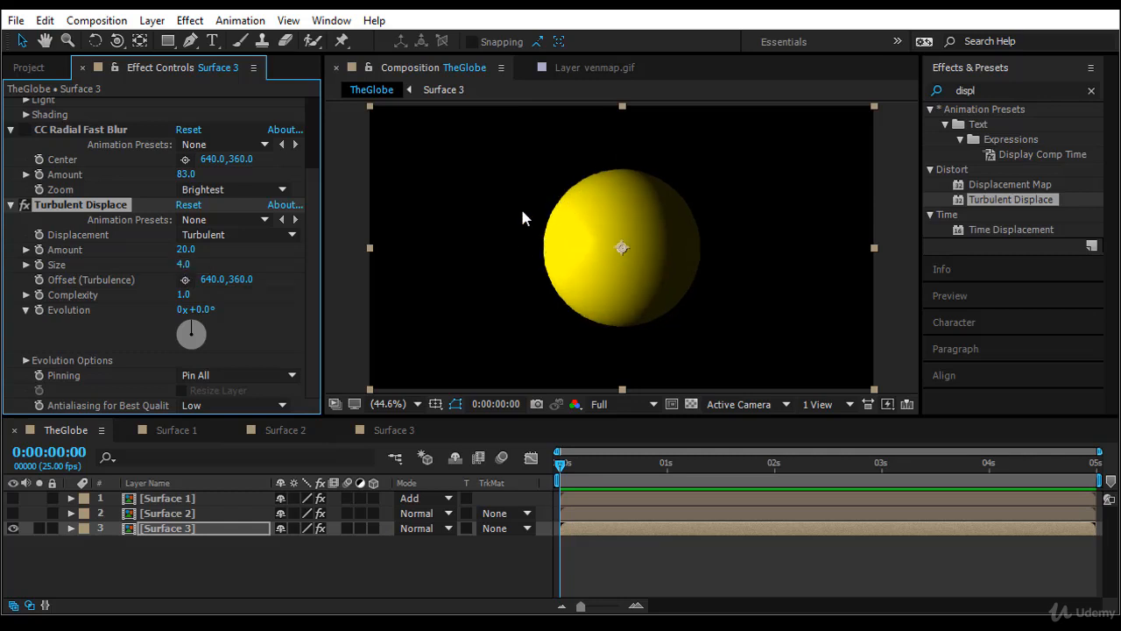
Raise the Turbulent Displace Amount to 86 and the Complexity to 4
{"action": "left_click", "coordinate": [182, 250]}
{"action": "left_click_drag", "start_coordinate": [182, 250], "coordinate": [254, 254]}
{"action": "left_click_drag", "start_coordinate": [186, 300], "coordinate": [452, 305]}
Set the Turbulent Displace Size to 3 and raise its Complexity to 5.5 on Surface 3
{"action": "left_click", "coordinate": [186, 264]}
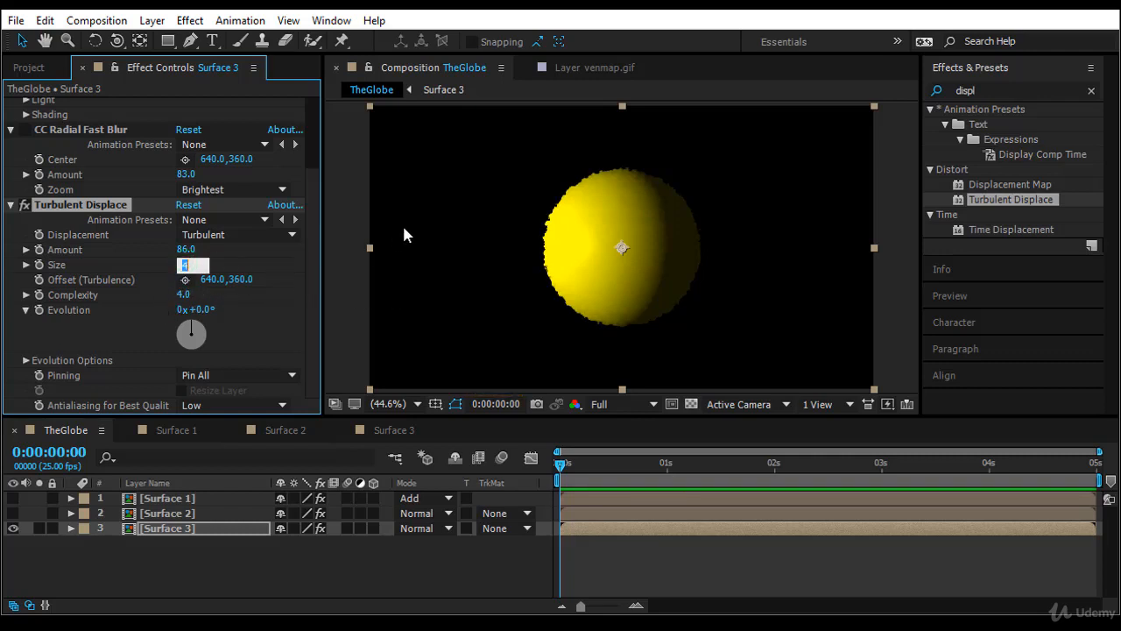
{"action": "key", "text": "Return"}
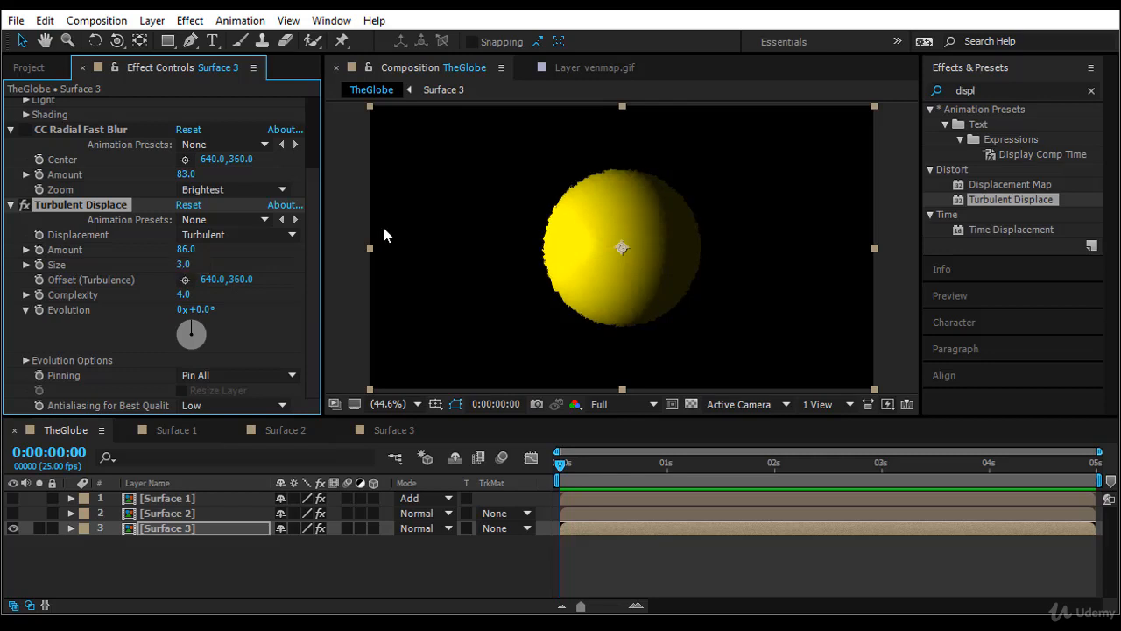
{"action": "left_click_drag", "start_coordinate": [185, 294], "coordinate": [325, 298]}
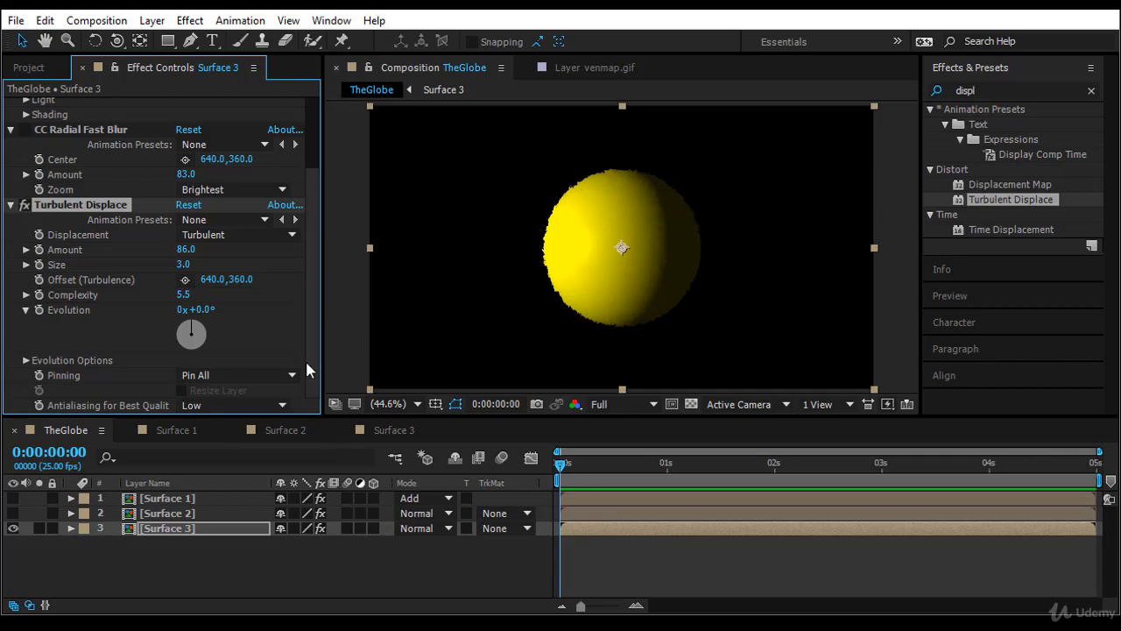
Raise the Light Height of the CC Sphere effect on Surface 3 to 100
{"action": "scroll", "coordinate": [115, 296], "scroll_direction": "up", "scroll_amount": 2}
{"action": "scroll", "coordinate": [116, 296], "scroll_direction": "up", "scroll_amount": 1}
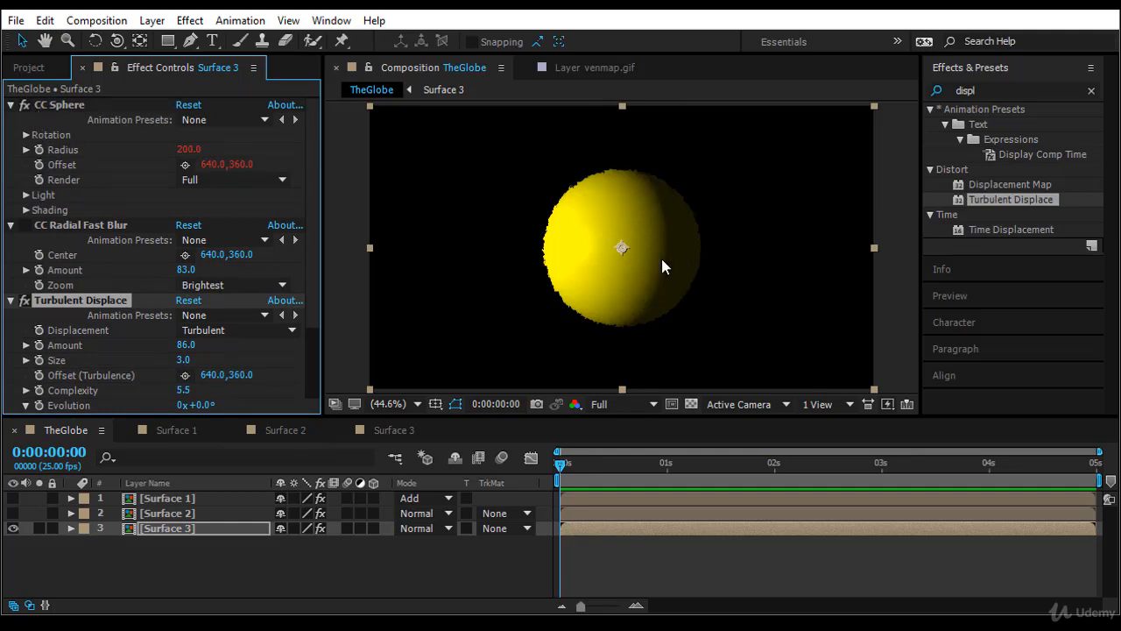
{"action": "left_click", "coordinate": [26, 195]}
{"action": "left_click_drag", "start_coordinate": [186, 239], "coordinate": [313, 236]}
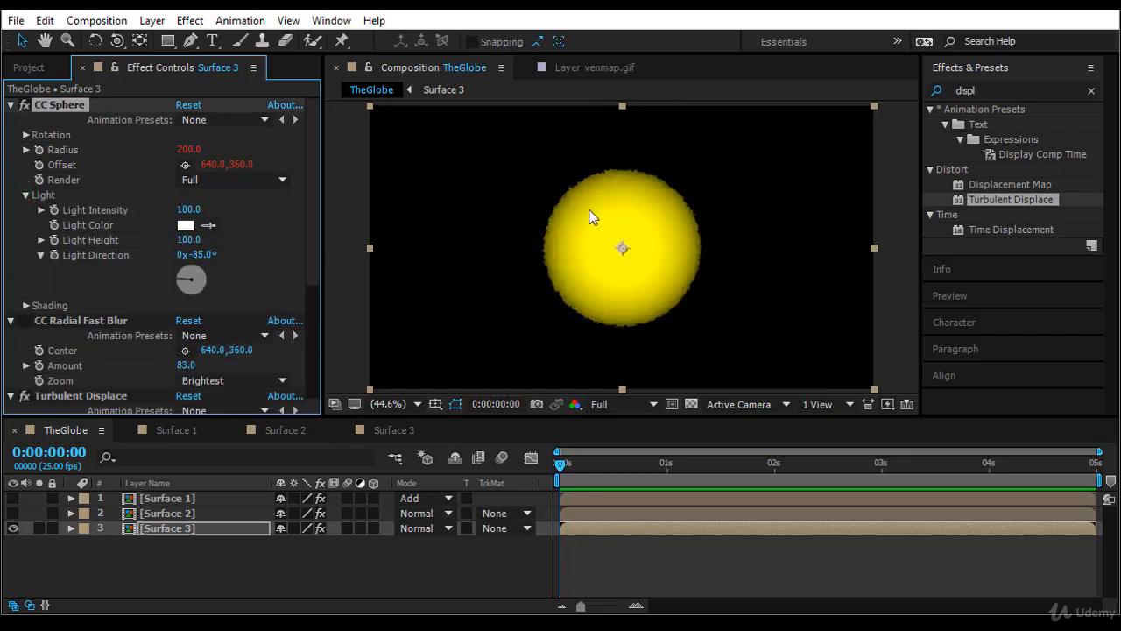
Enable CC Radial Fast Blur on Surface 3 and lower its Amount to 45
{"action": "left_click", "coordinate": [25, 321]}
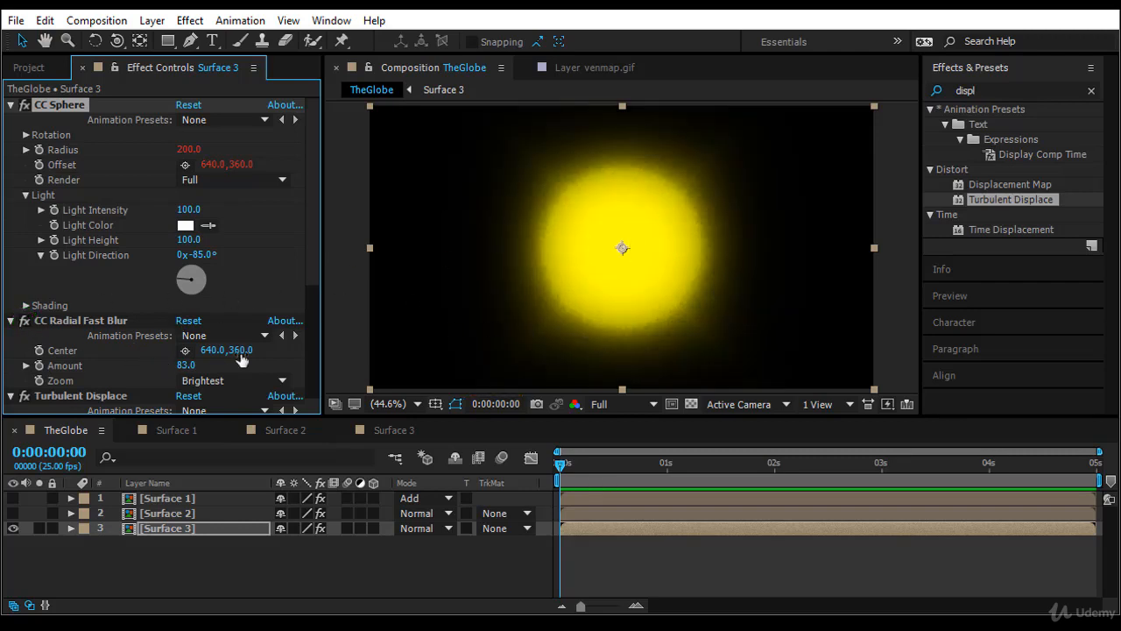
{"action": "left_click_drag", "start_coordinate": [188, 366], "coordinate": [167, 367]}
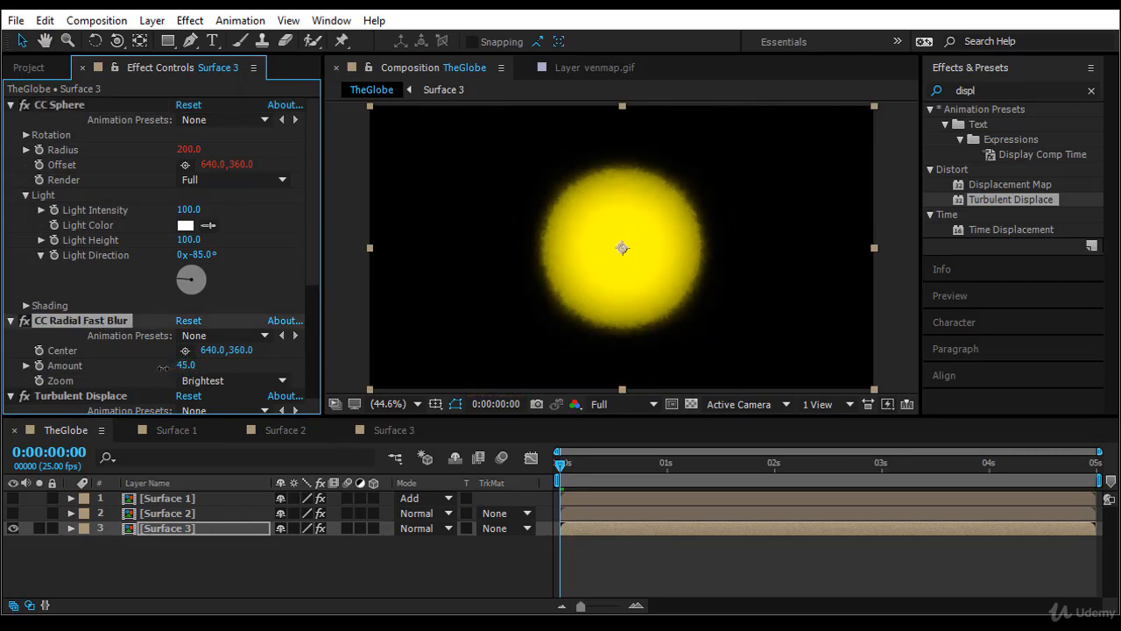
{"action": "scroll", "coordinate": [52, 361], "scroll_direction": "down", "scroll_amount": 3}
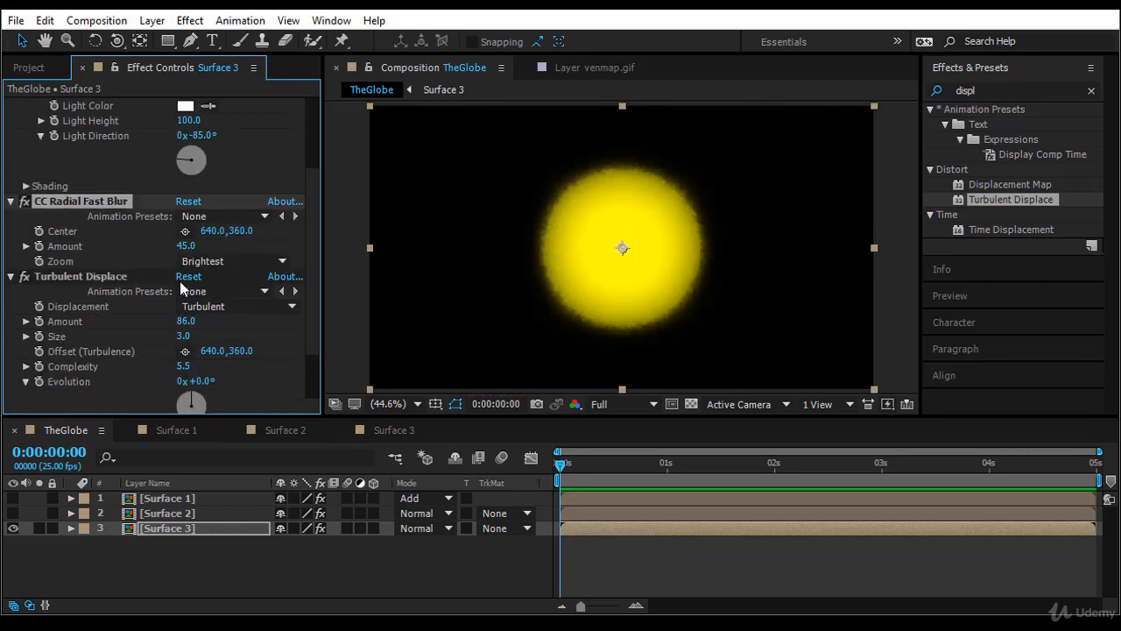
Make the Surface 1 and Surface 2 layers visible again and select Surface 3
{"action": "left_click", "coordinate": [13, 498]}
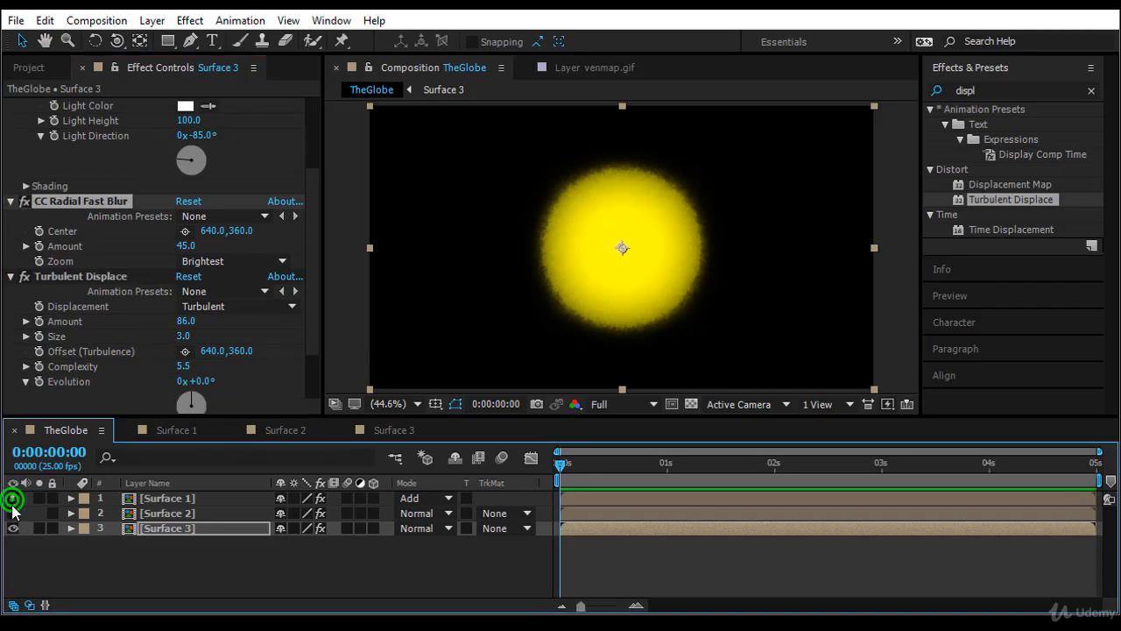
{"action": "left_click", "coordinate": [13, 512]}
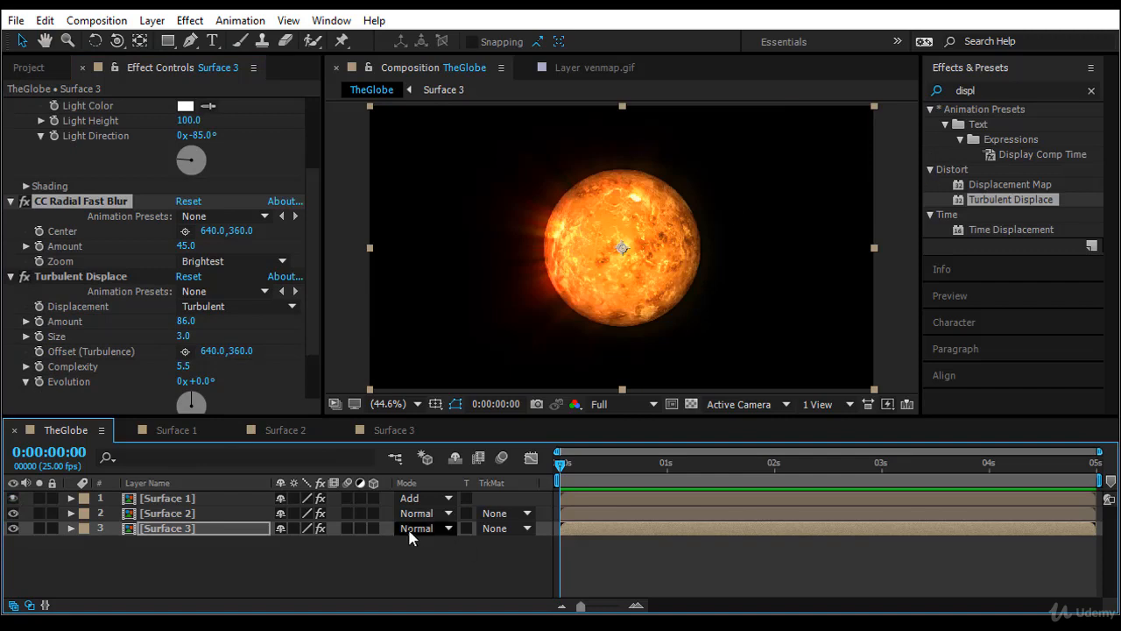
{"action": "left_click", "coordinate": [213, 528]}
{"action": "scroll", "coordinate": [237, 167], "scroll_direction": "up", "scroll_amount": 3}
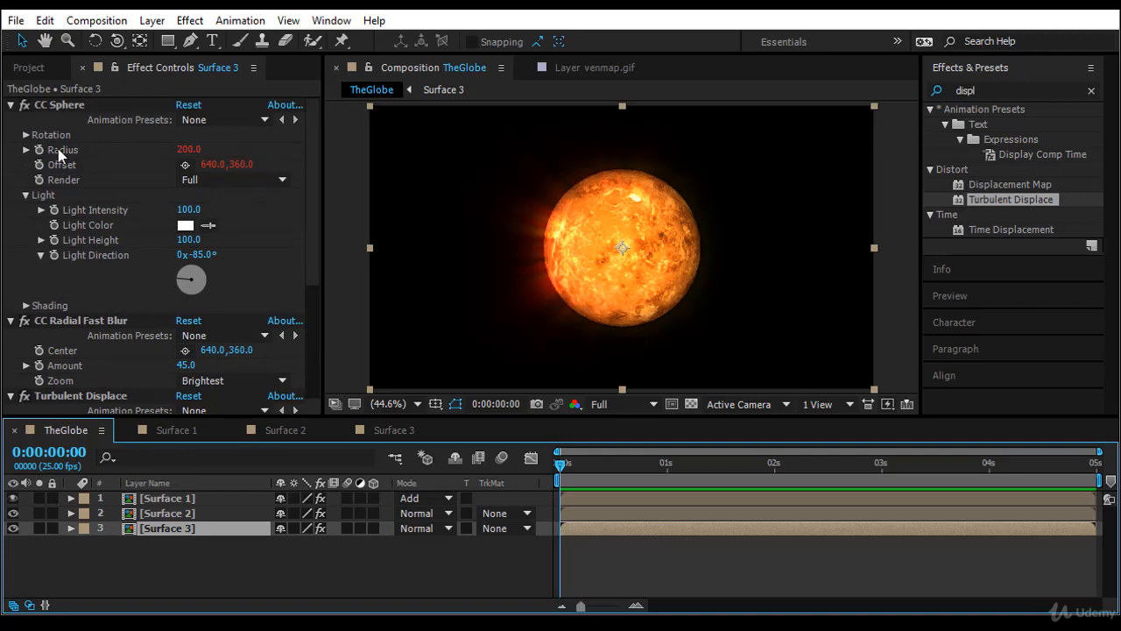
Append +20 to the CC Sphere Radius expression on Surface 3 that links to Surface 1's radius
{"action": "left_click", "coordinate": [71, 528]}
{"action": "left_click", "coordinate": [85, 543]}
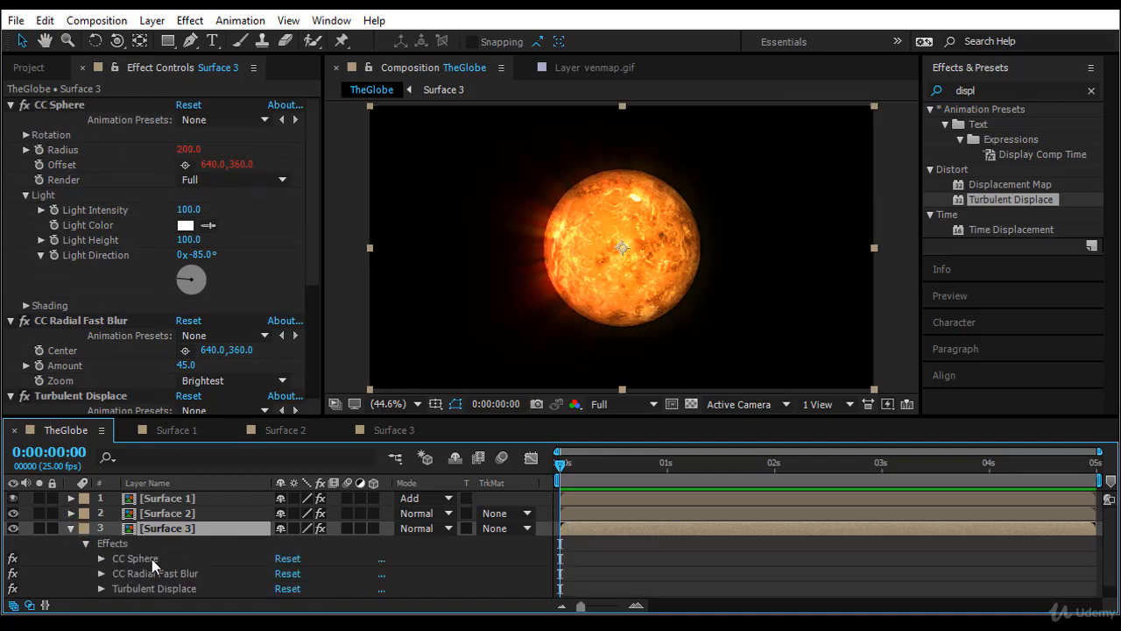
{"action": "left_click", "coordinate": [101, 558]}
{"action": "scroll", "coordinate": [203, 550], "scroll_direction": "down", "scroll_amount": 3}
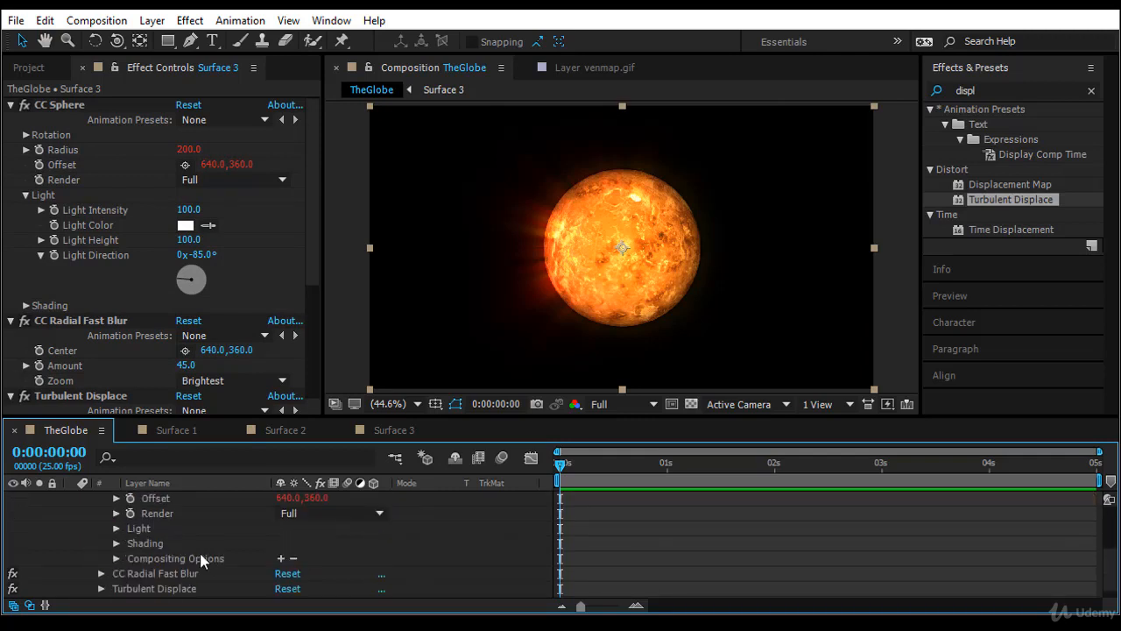
{"action": "scroll", "coordinate": [194, 526], "scroll_direction": "up", "scroll_amount": 3}
{"action": "scroll", "coordinate": [195, 526], "scroll_direction": "down", "scroll_amount": 2}
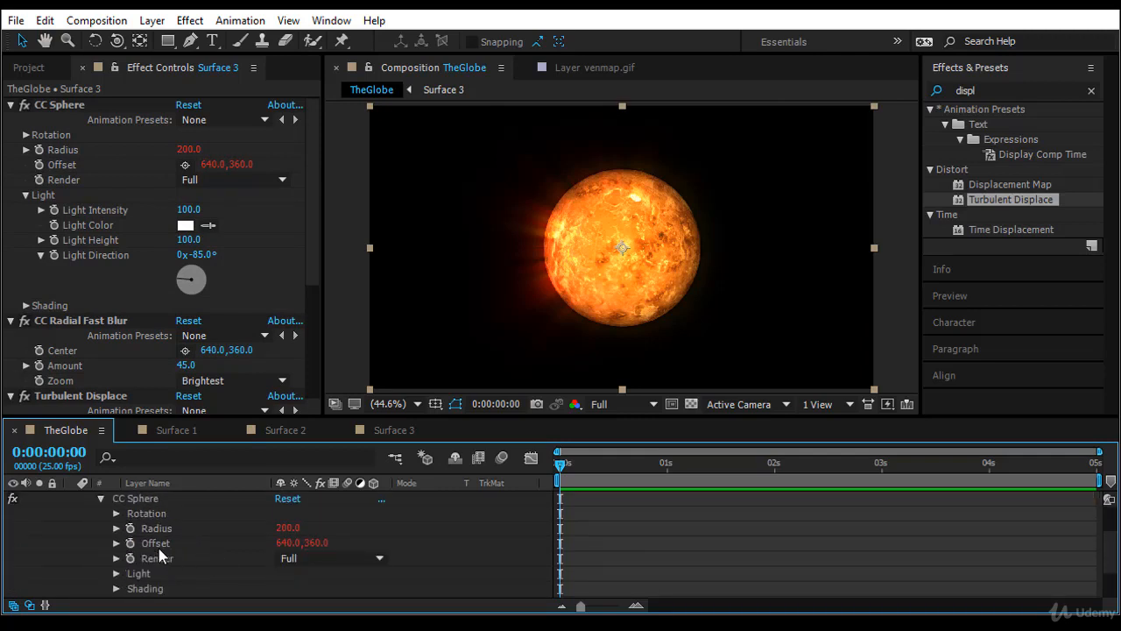
{"action": "left_click", "coordinate": [155, 528]}
{"action": "type", "text": "thisComp.layer(\"Surface 1\").effect(\"CC Sphere\")(\"Radius\")"}
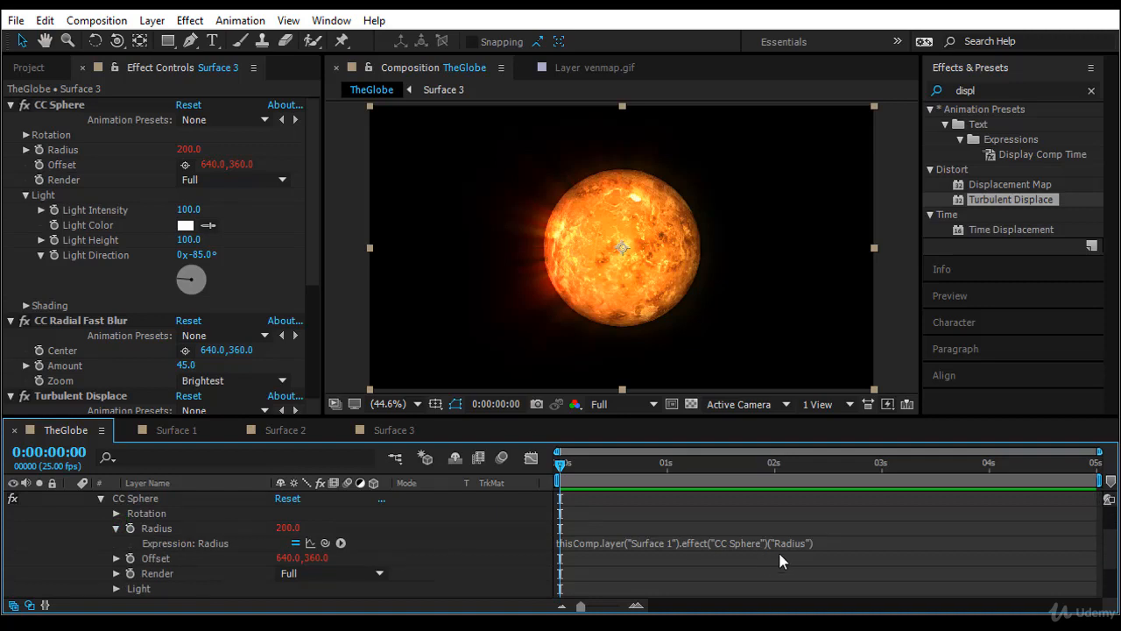
{"action": "left_click", "coordinate": [829, 542]}
{"action": "left_click", "coordinate": [831, 543]}
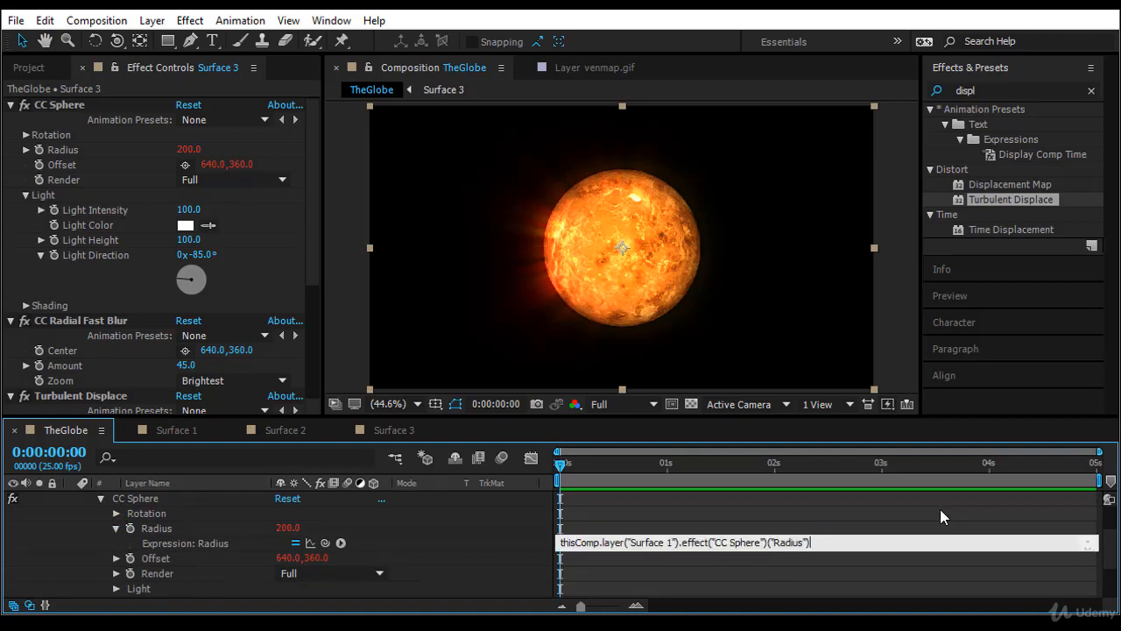
{"action": "type", "text": "+20"}
{"action": "left_click", "coordinate": [504, 546]}
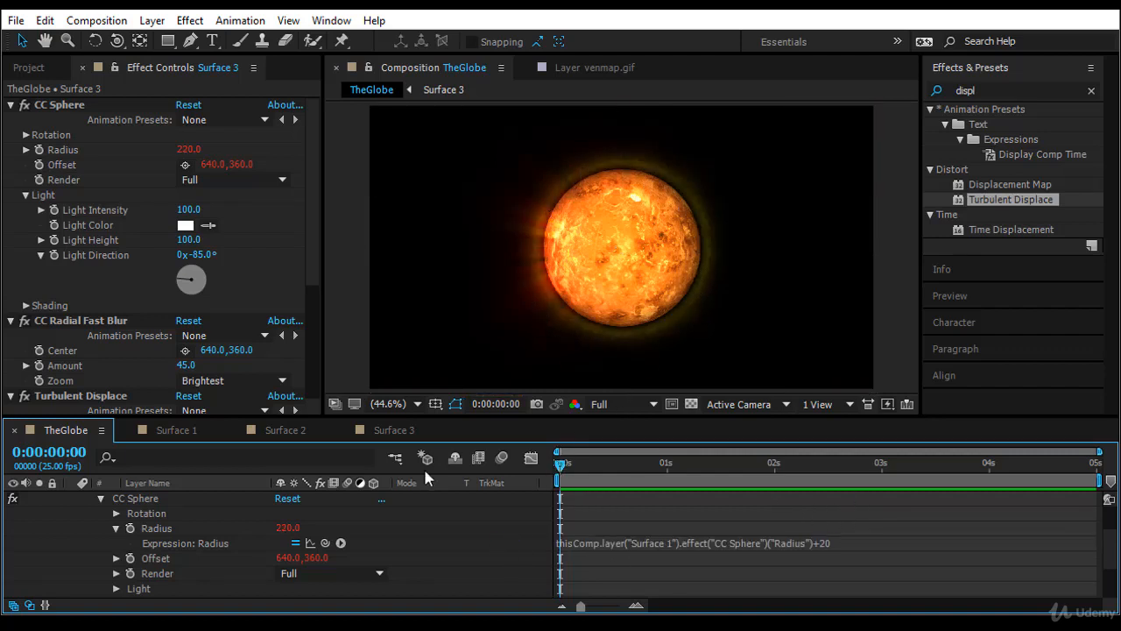
Animate the Turbulent Displace Evolution on Surface 3 with keyframes from 0 revolutions at 0:00 to 6 revolutions at 0:00:04:24
{"action": "scroll", "coordinate": [65, 335], "scroll_direction": "down", "scroll_amount": 3}
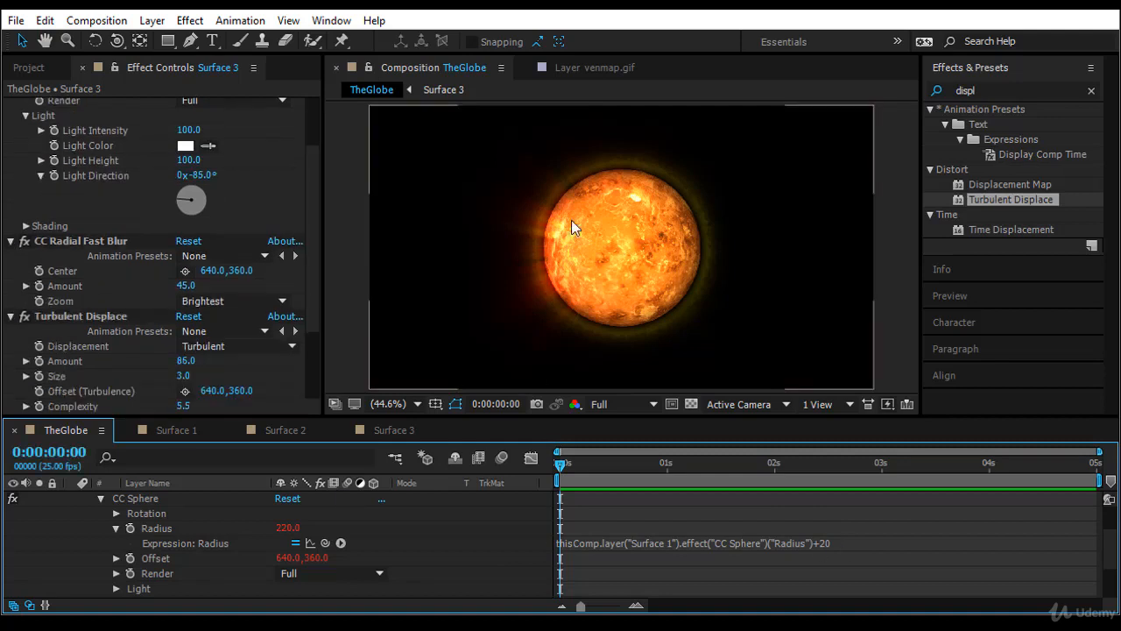
{"action": "scroll", "coordinate": [88, 371], "scroll_direction": "down", "scroll_amount": 3}
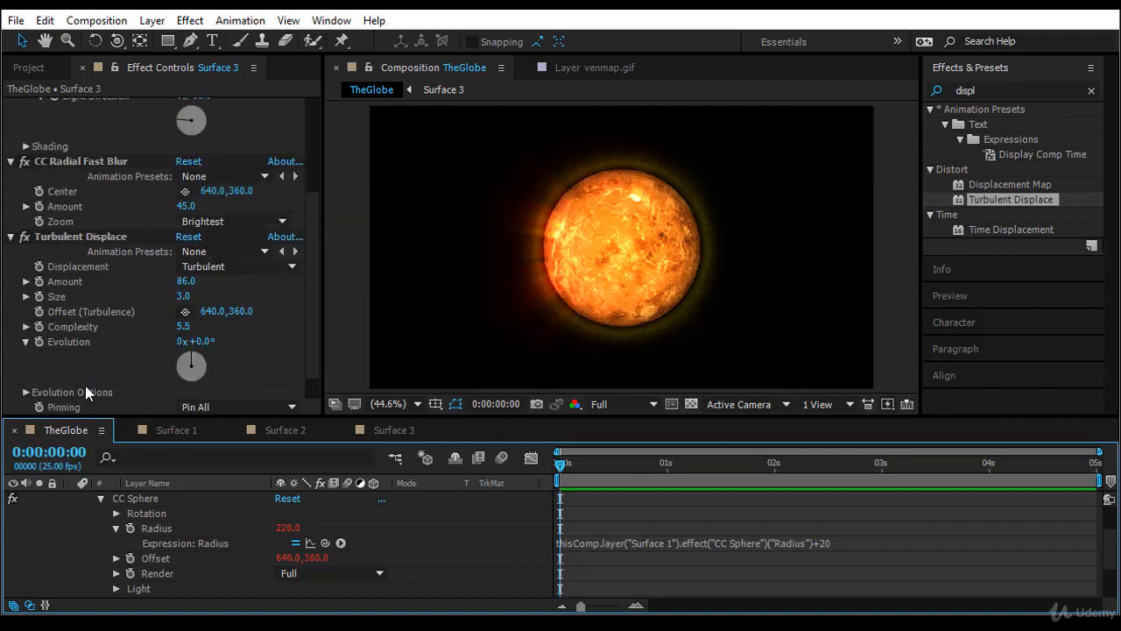
{"action": "left_click", "coordinate": [39, 342]}
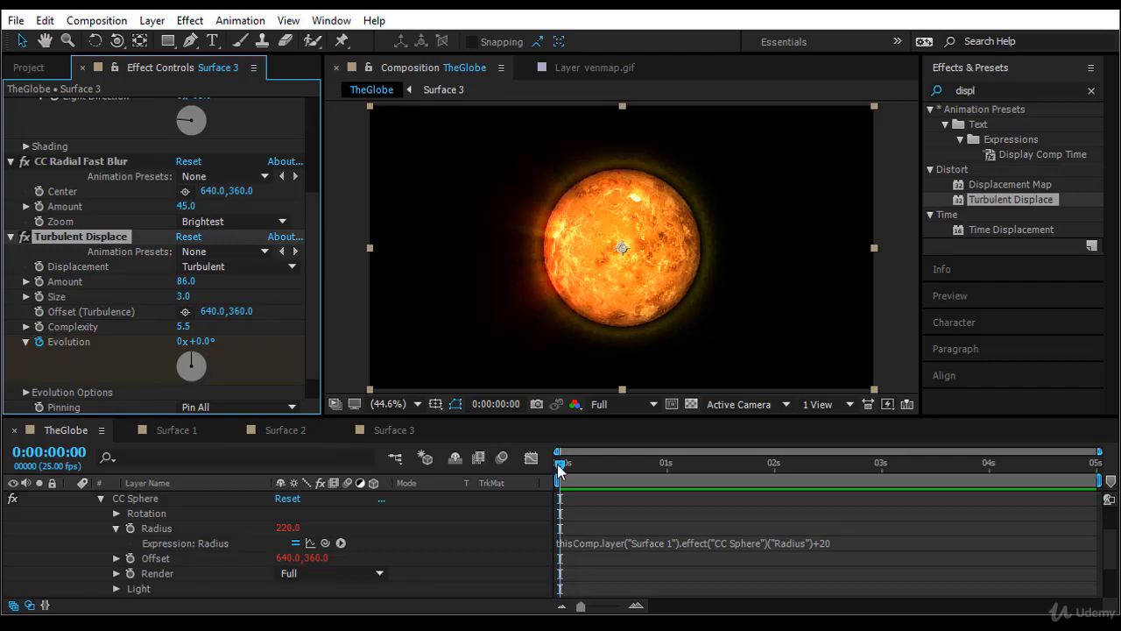
{"action": "left_click_drag", "start_coordinate": [563, 473], "coordinate": [1095, 473]}
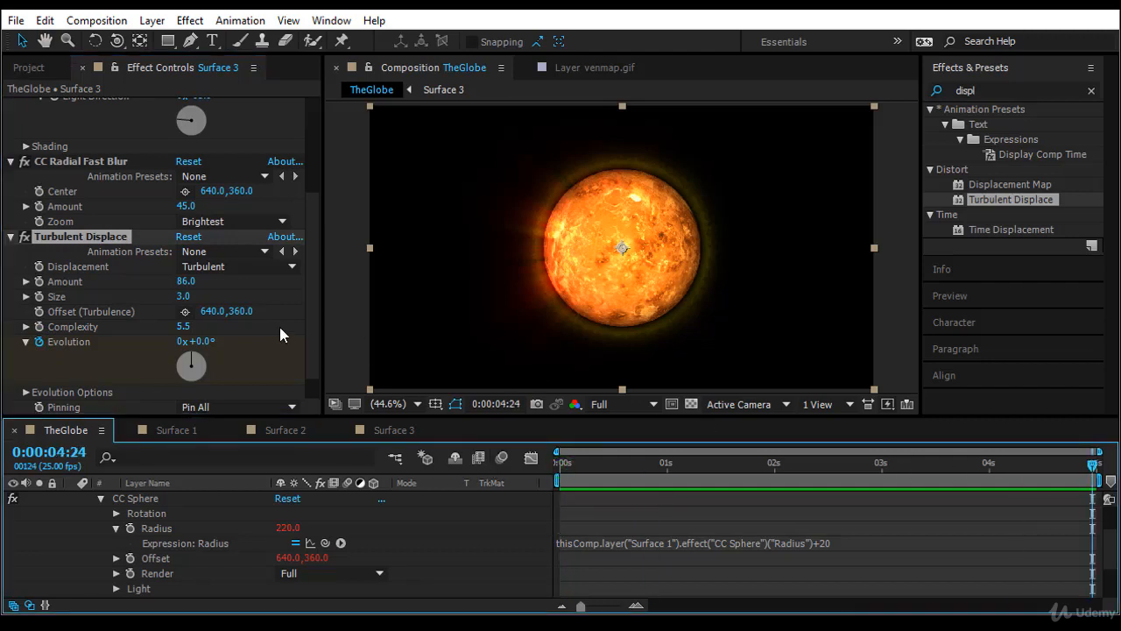
{"action": "left_click", "coordinate": [178, 342]}
{"action": "type", "text": "5"}
{"action": "key", "text": "Return"}
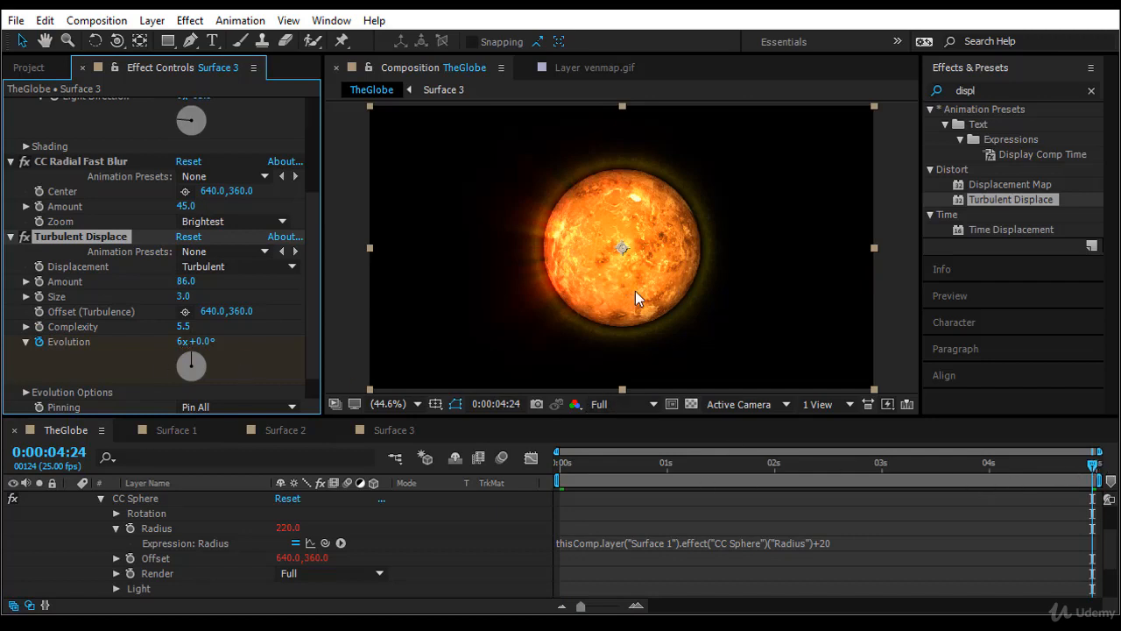
Play the animation from the first frame and examine the glow around the globe's edge up close and in the full frame
{"action": "left_click_drag", "start_coordinate": [1093, 467], "coordinate": [484, 554]}
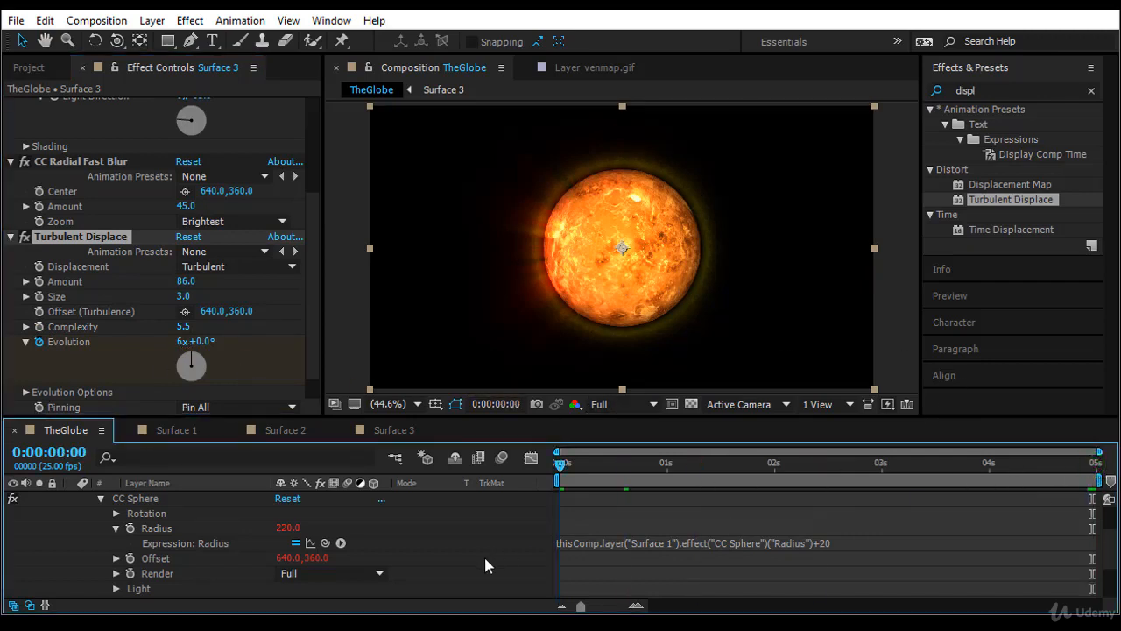
{"action": "left_click", "coordinate": [1000, 72]}
{"action": "left_click", "coordinate": [984, 126]}
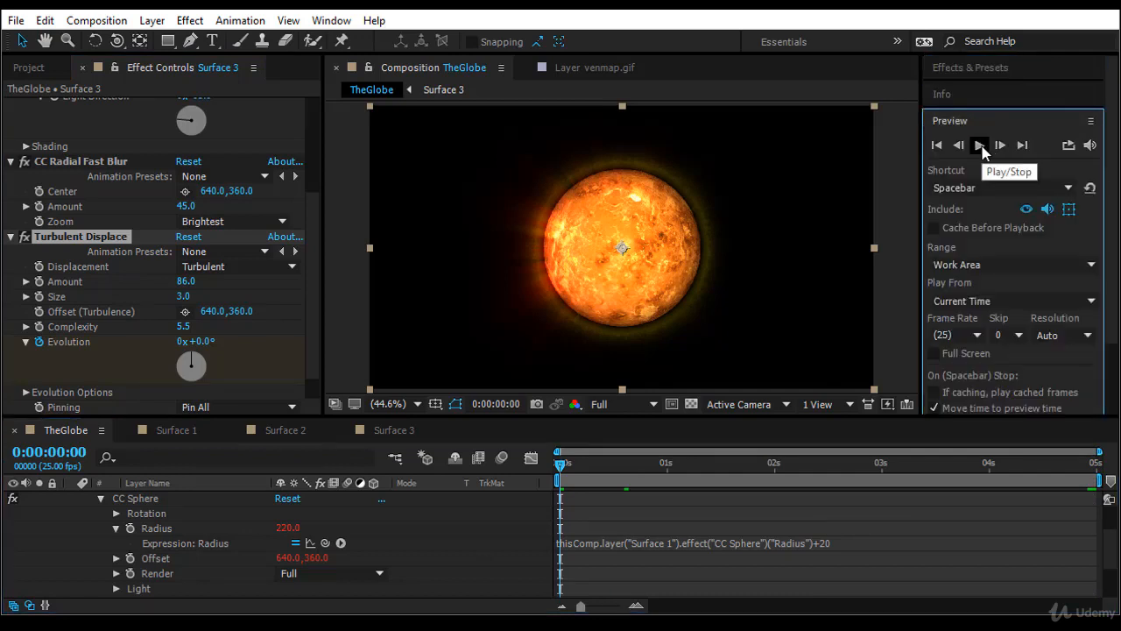
{"action": "left_click", "coordinate": [979, 145]}
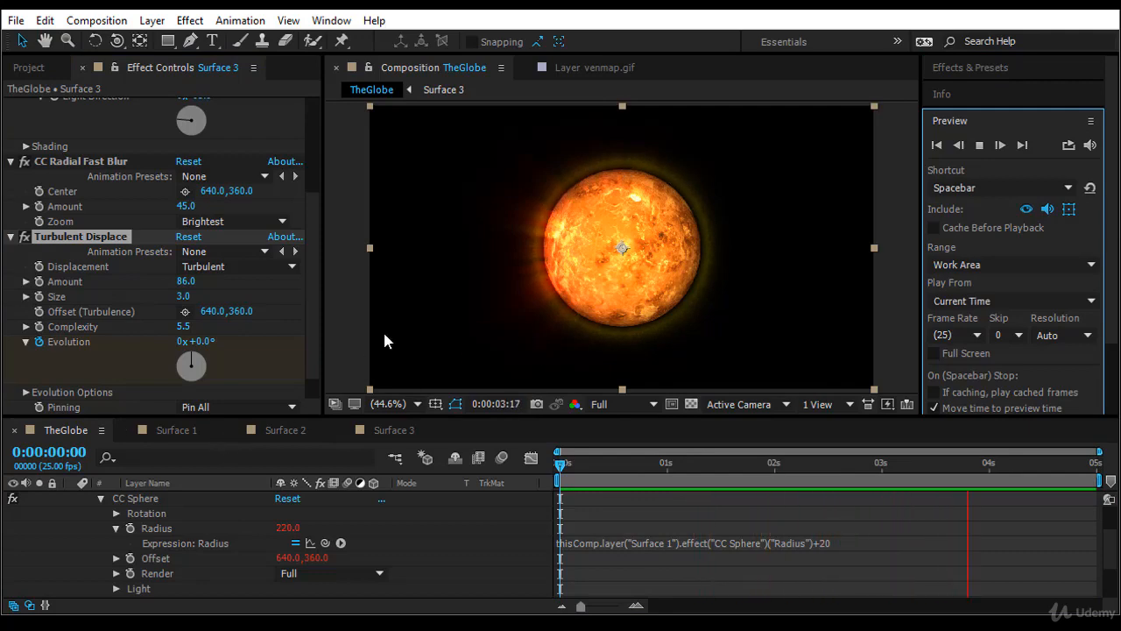
{"action": "scroll", "coordinate": [558, 265], "scroll_direction": "up", "scroll_amount": 3}
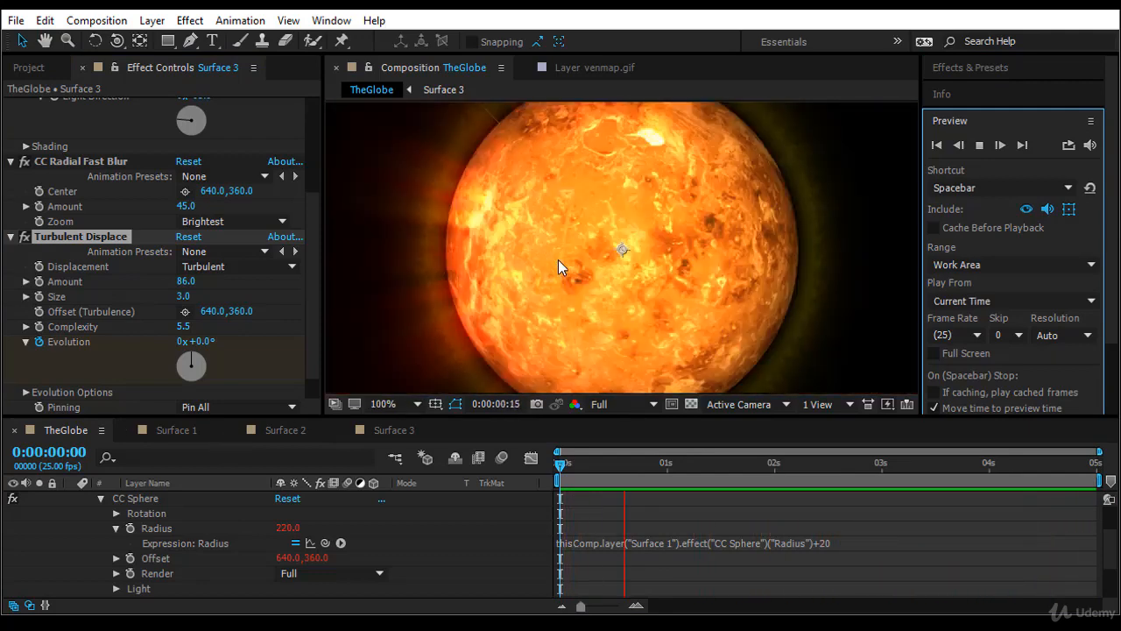
{"action": "middle_click", "coordinate": [461, 267]}
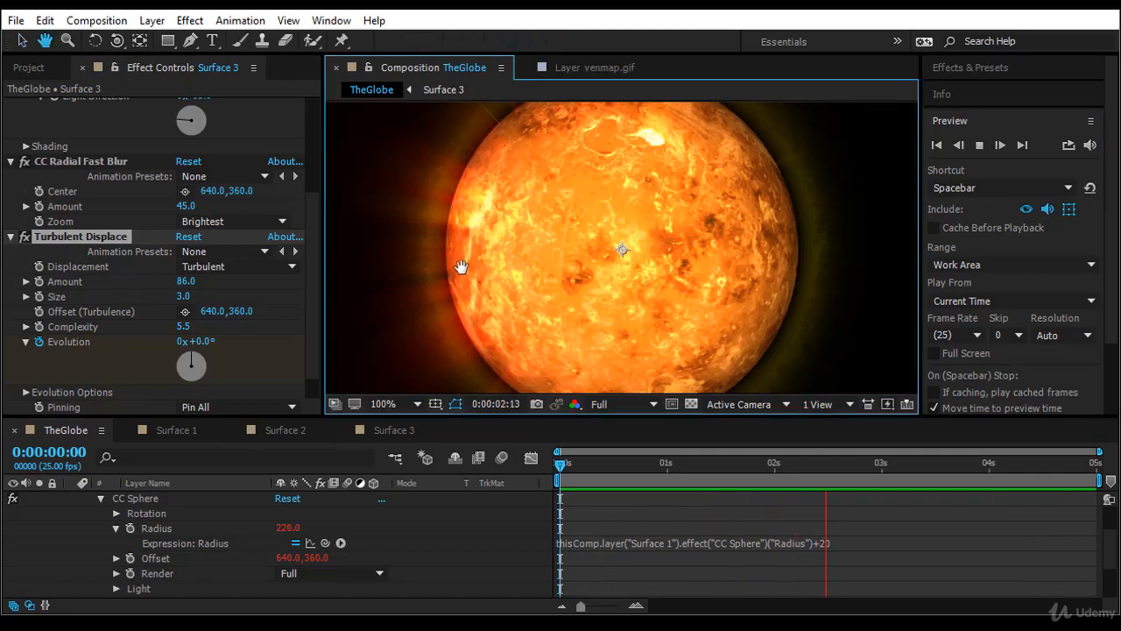
{"action": "left_click_drag", "start_coordinate": [462, 265], "coordinate": [557, 266]}
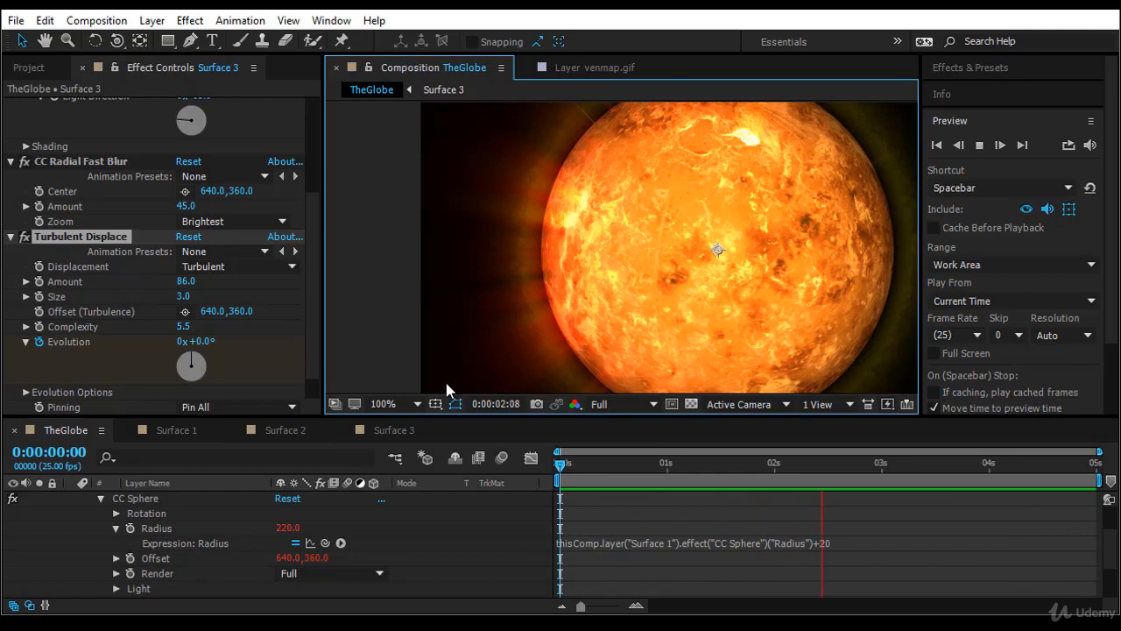
{"action": "left_click", "coordinate": [406, 401]}
{"action": "left_click", "coordinate": [463, 105]}
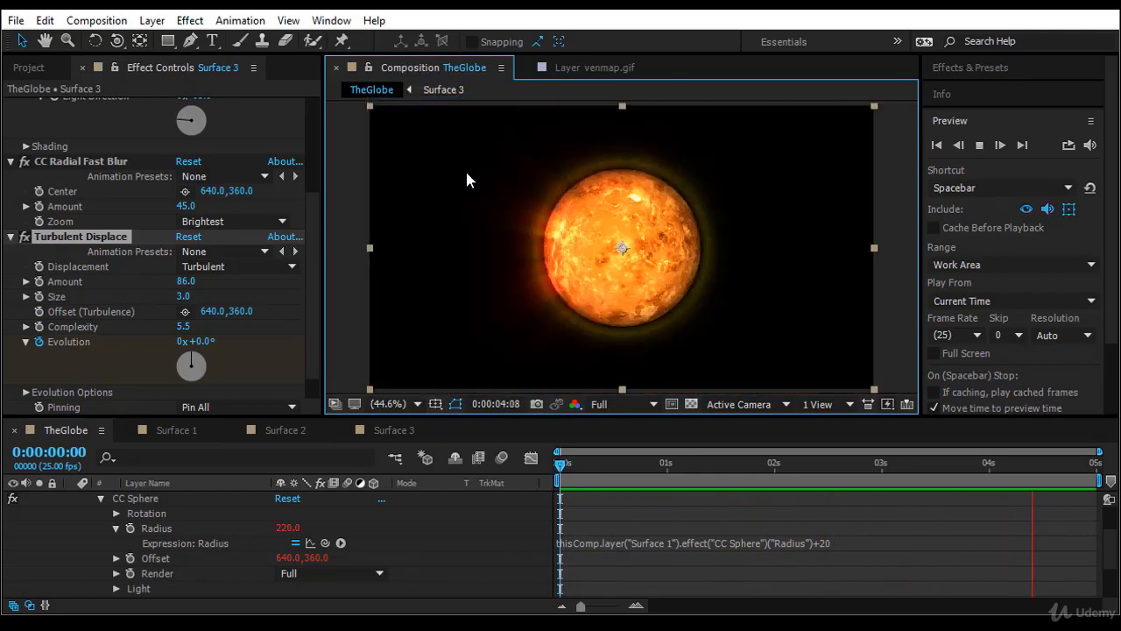